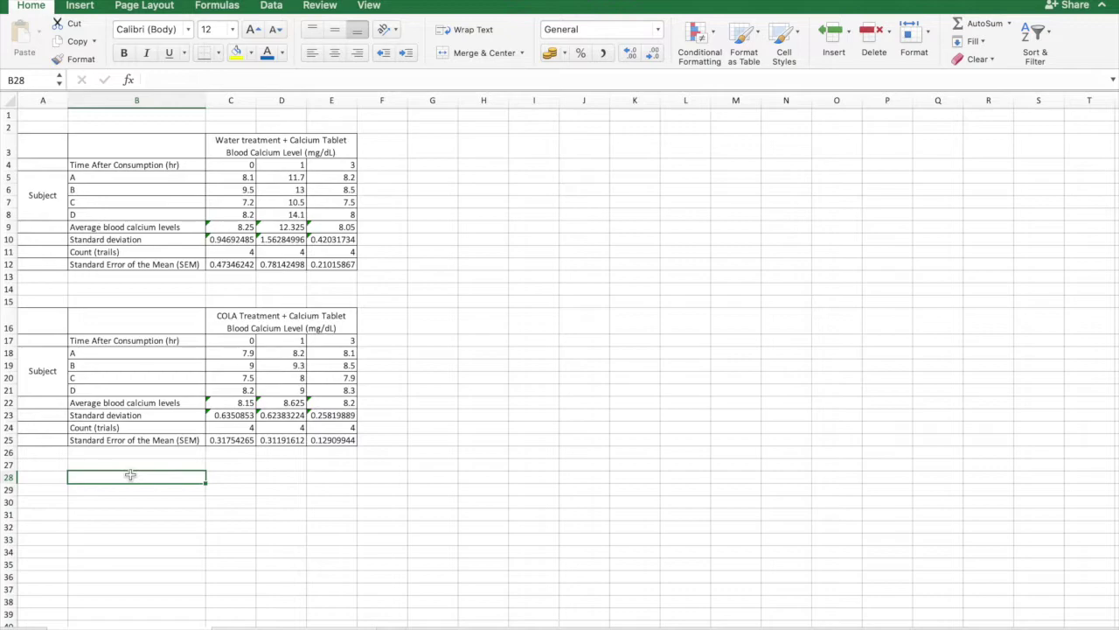
- Enter the heading "Time (Hours)" in B28, followed by the time points 0, 1 and 3 in C28:E28
text(Time )
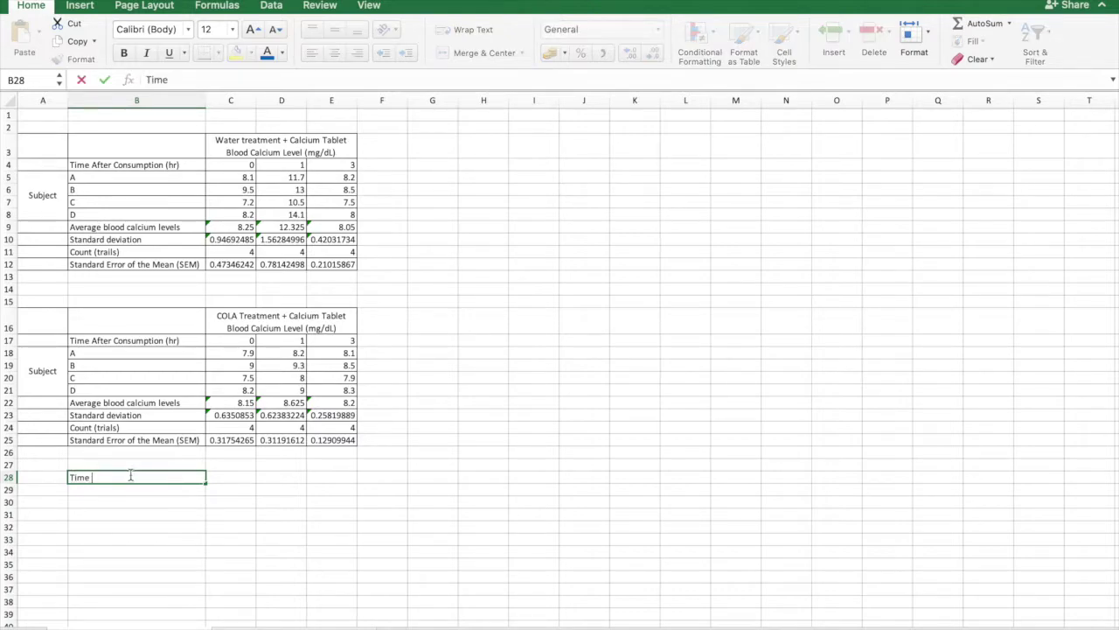
text((Hours))
key(Tab)
text(0)
key(Tab)
text(1)
key(Tab)
text(3)
key(Return)
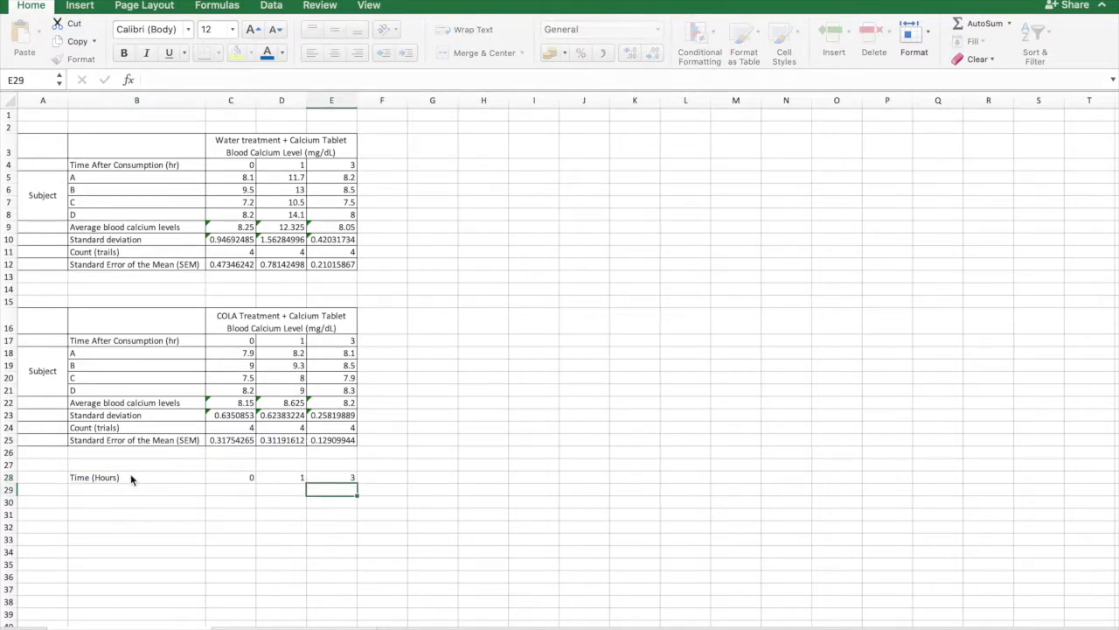
- Label the two rows under the time heading "Water" in B29 and "Cola" in B30
key(Left)
key(Left)
key(Left)
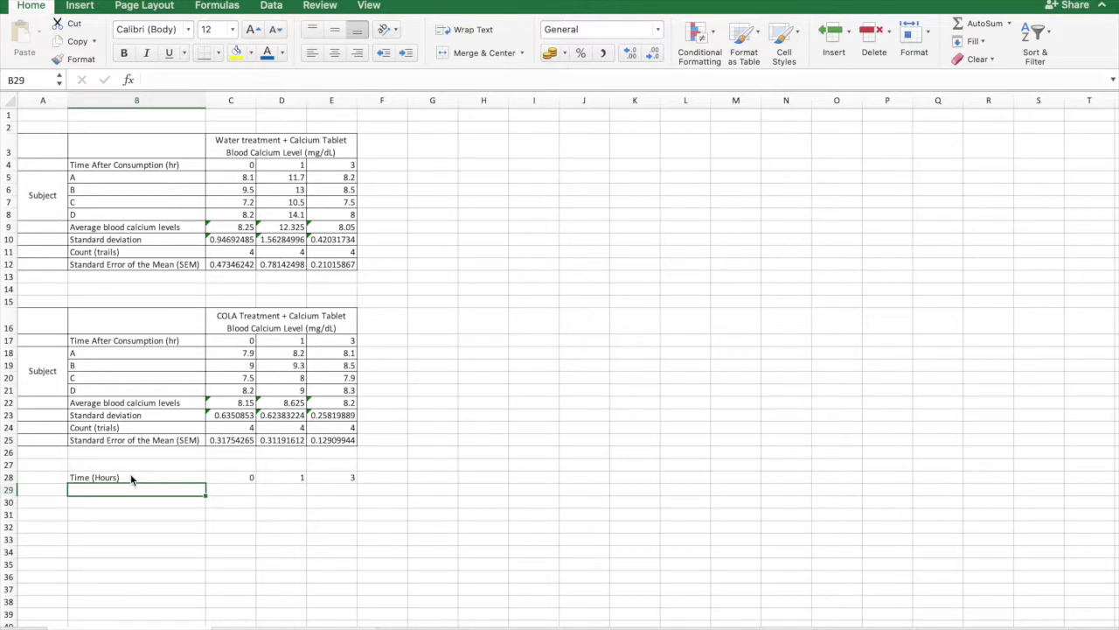
text(Water)
key(Return)
key(Return)
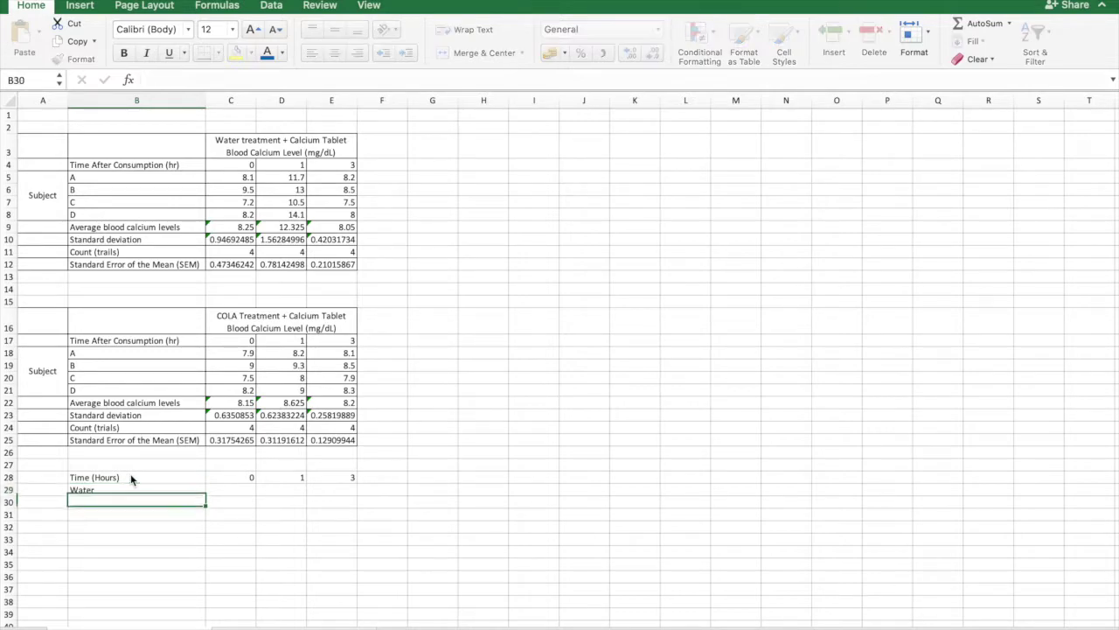
key(Up)
text(Cola)
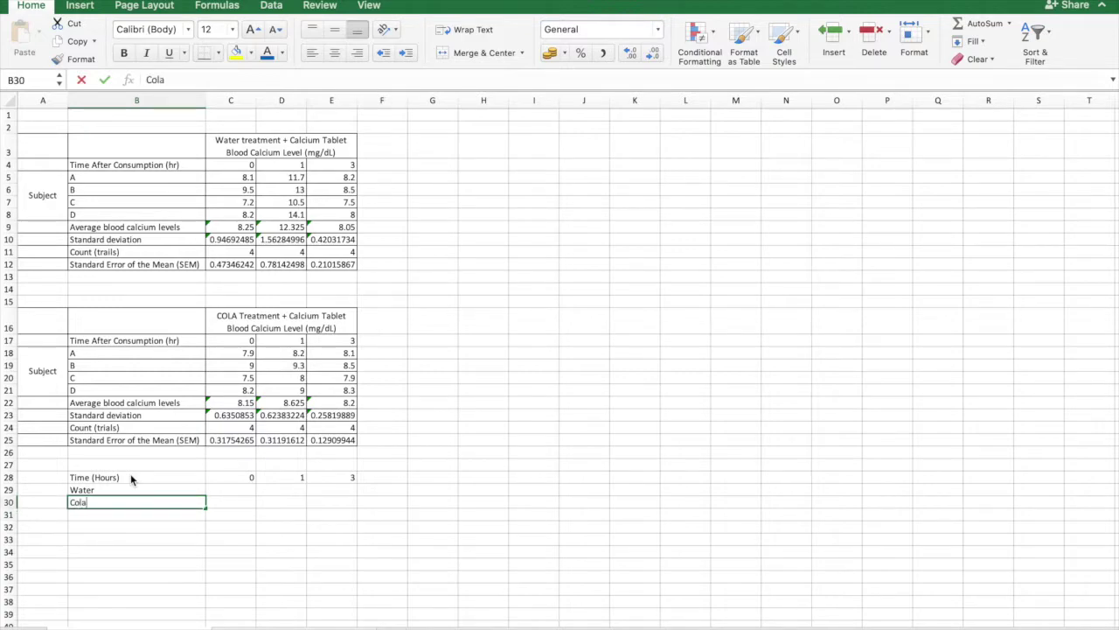
key(Tab)
key(Up)
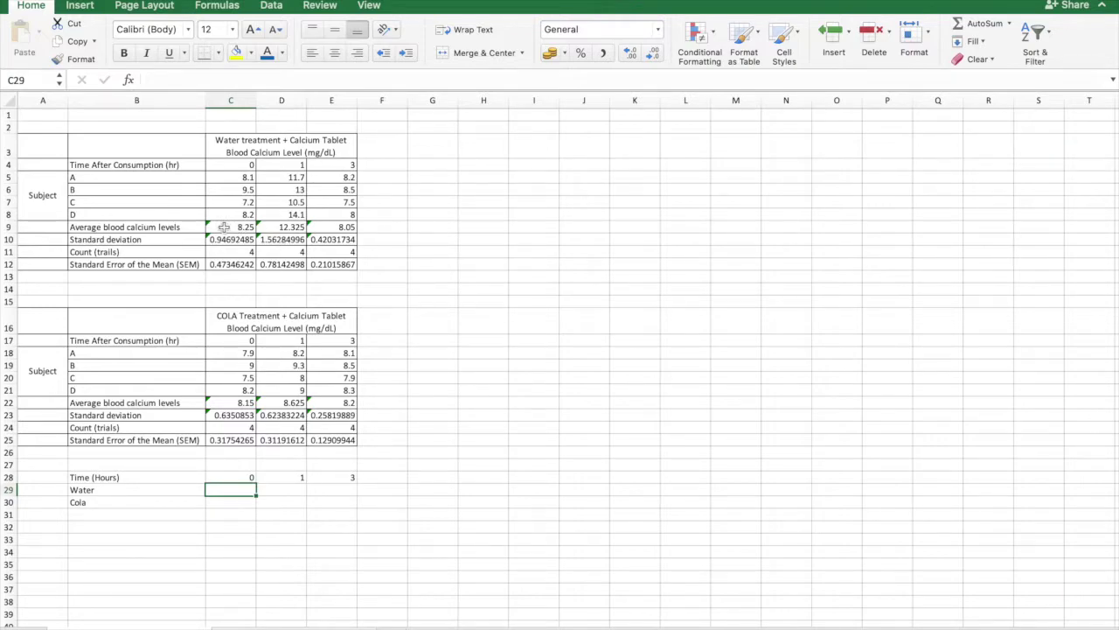
- Copy the water treatment's average blood calcium levels from C9:E9 and paste them as values into the Water row, C29:E29
drag(225, 228, 336, 226)
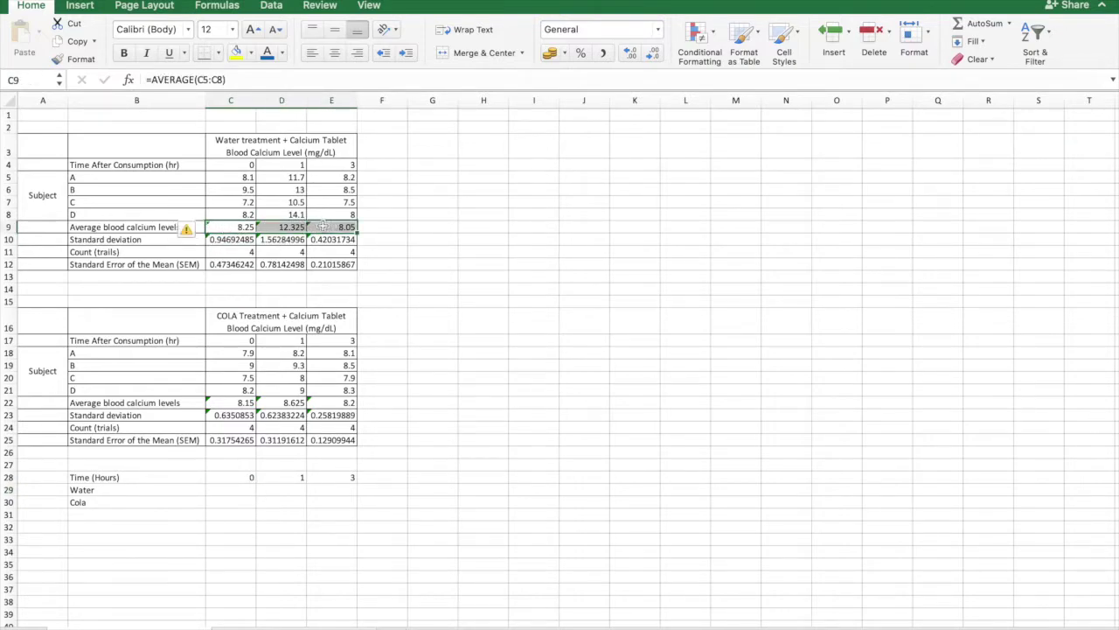
right_click(322, 226)
click(352, 248)
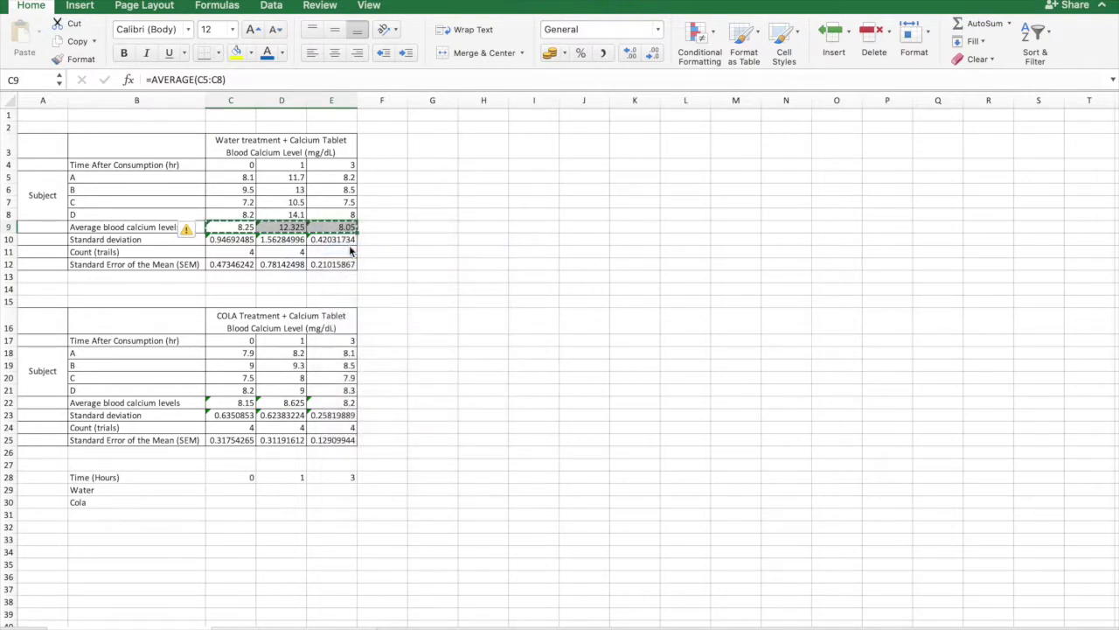
drag(232, 489, 322, 489)
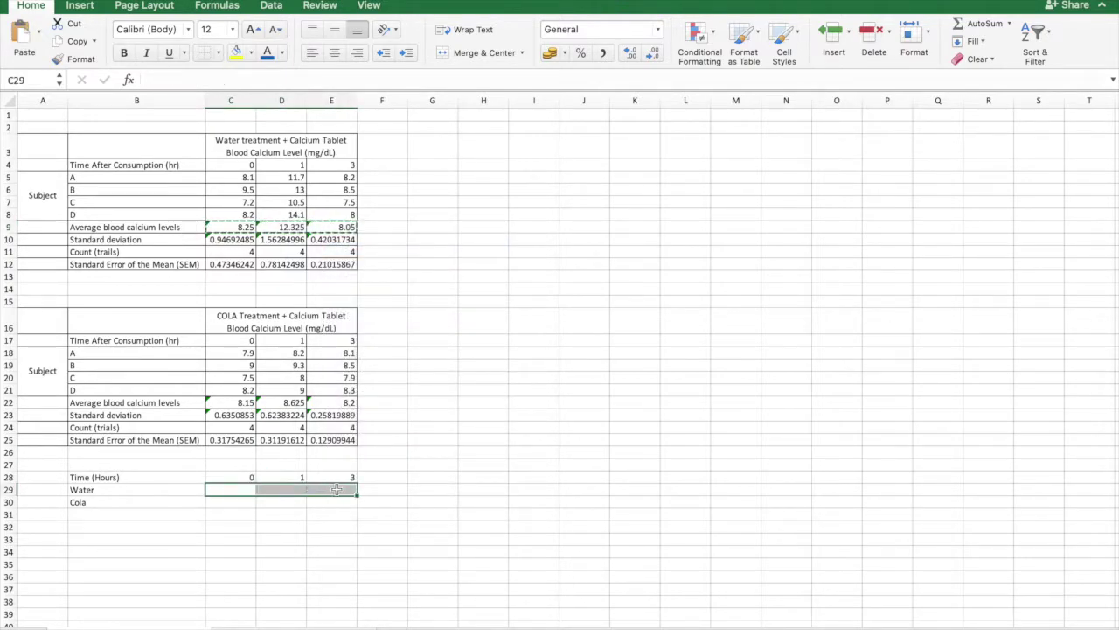
right_click(336, 489)
click(423, 426)
click(347, 351)
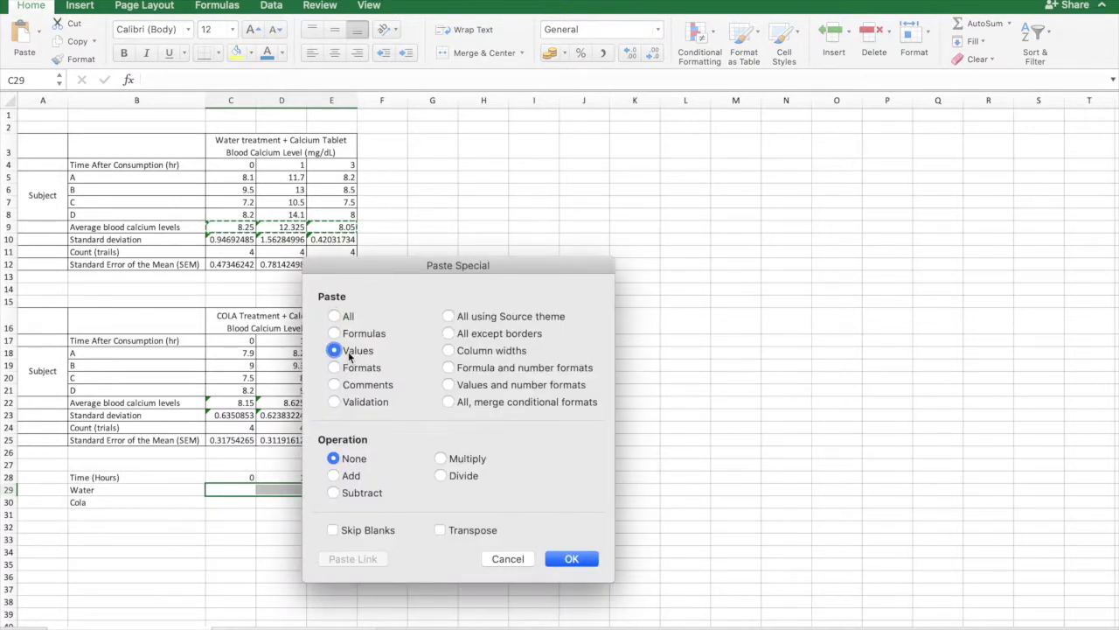
click(569, 558)
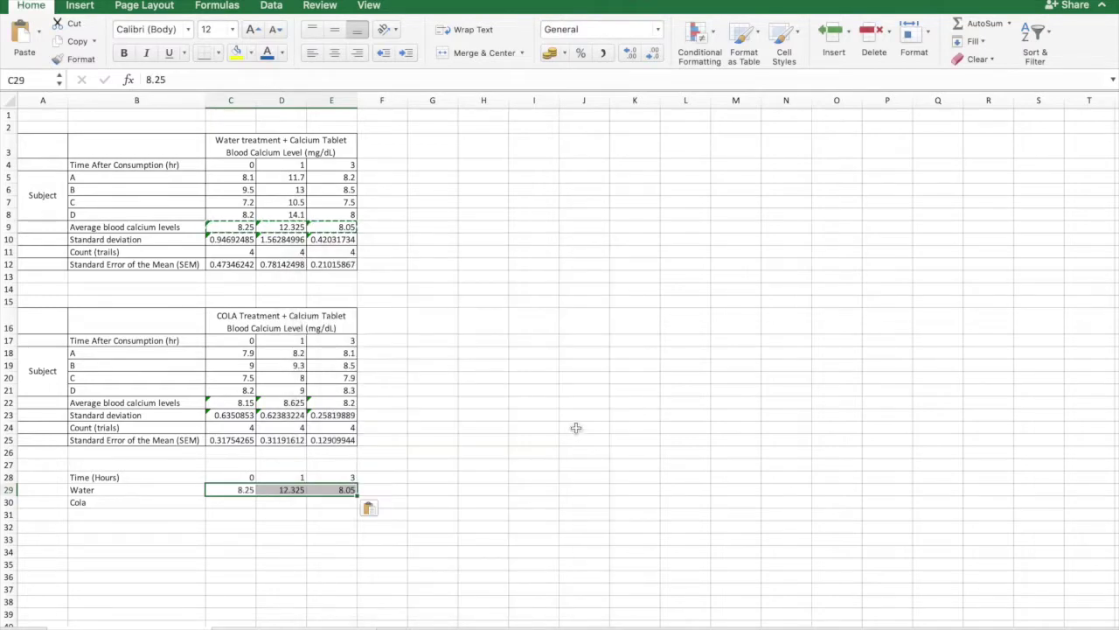
- Copy the cola treatment's average blood calcium levels from C22:E22 and paste them as values into the Cola row, C30:E30
drag(218, 403, 324, 405)
right_click(324, 407)
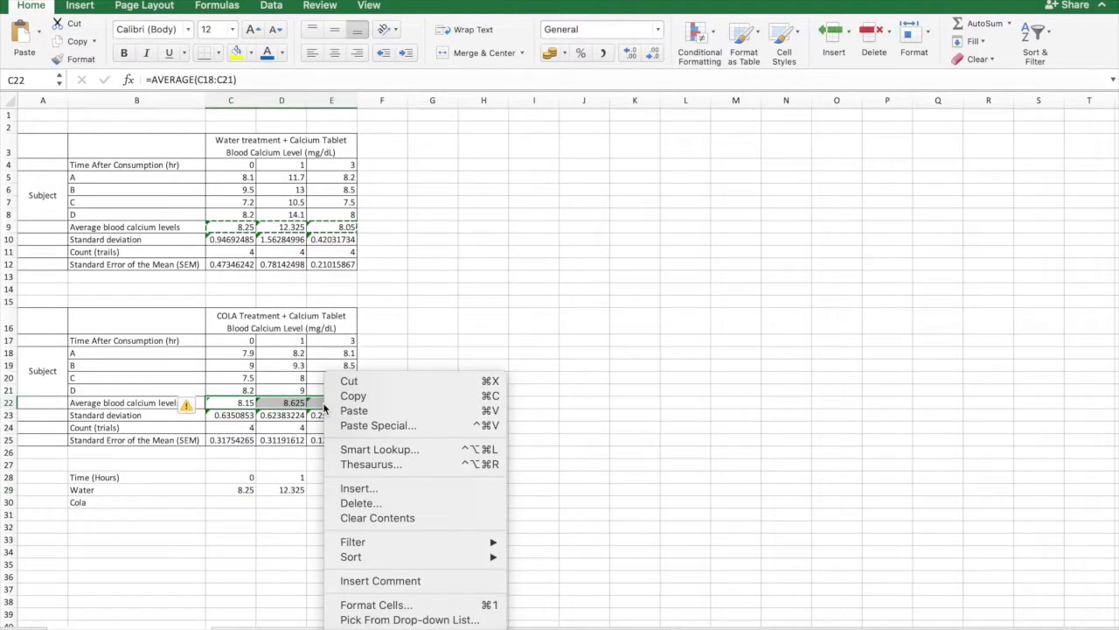
click(378, 397)
drag(241, 500, 348, 503)
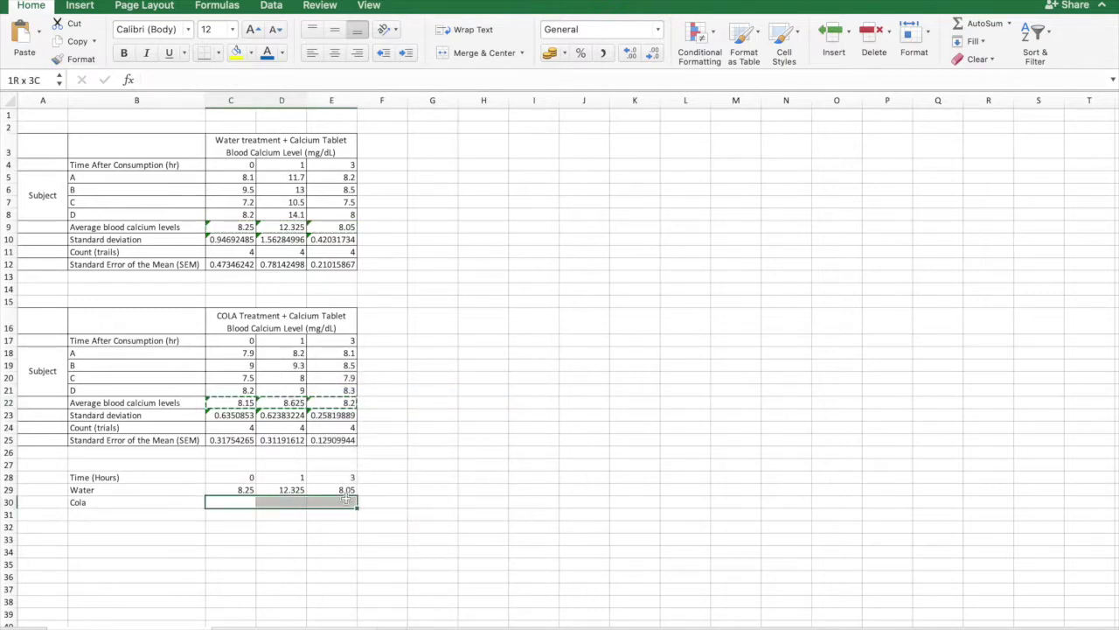
right_click(348, 503)
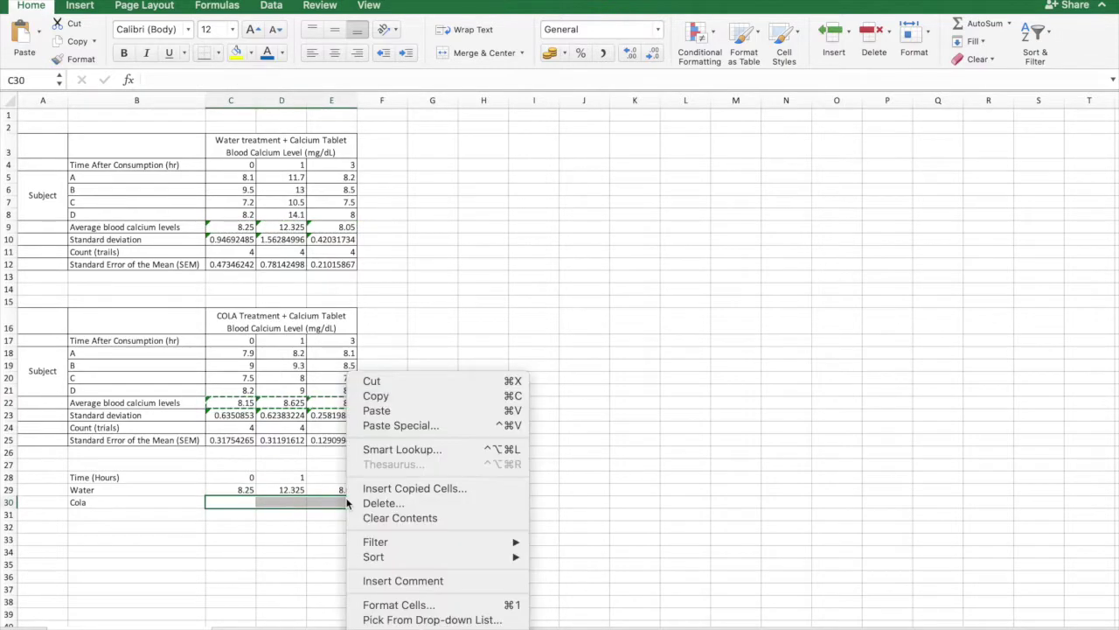
click(438, 427)
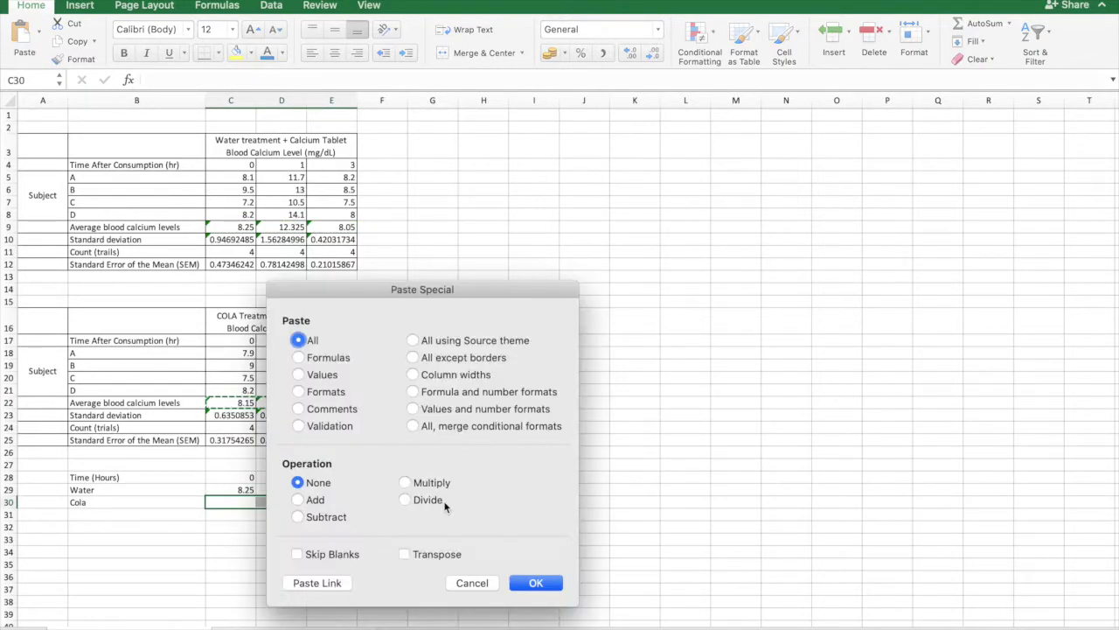
click(300, 375)
click(533, 582)
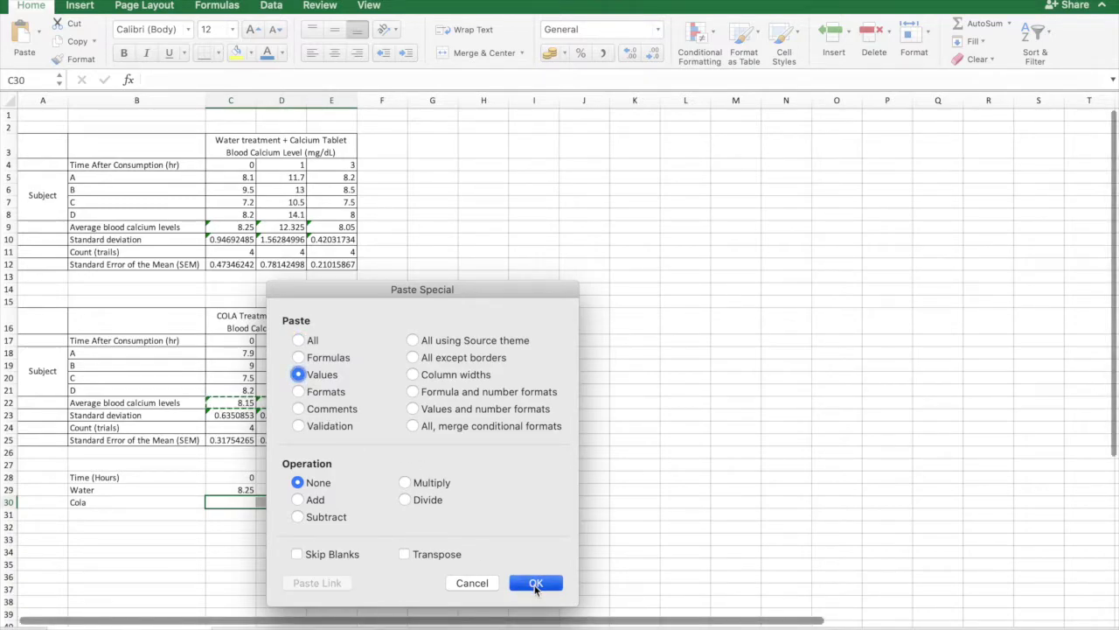
click(461, 518)
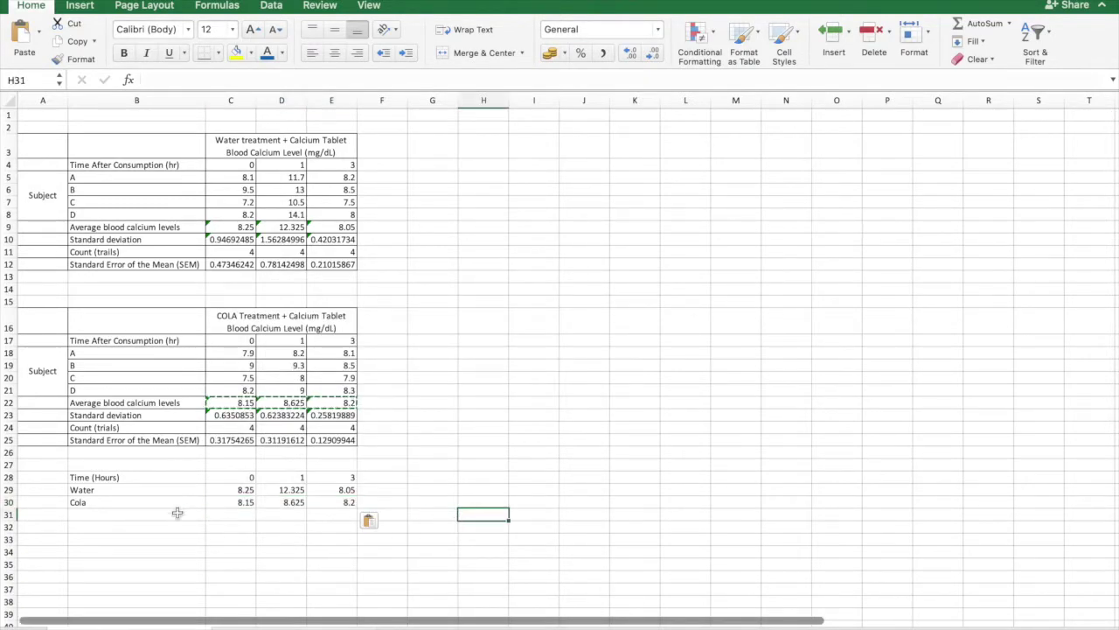
- Insert a markers-only scatter chart of B28:E30, and place and enlarge it beside the tables to cover about G3:Q28
drag(122, 479, 337, 501)
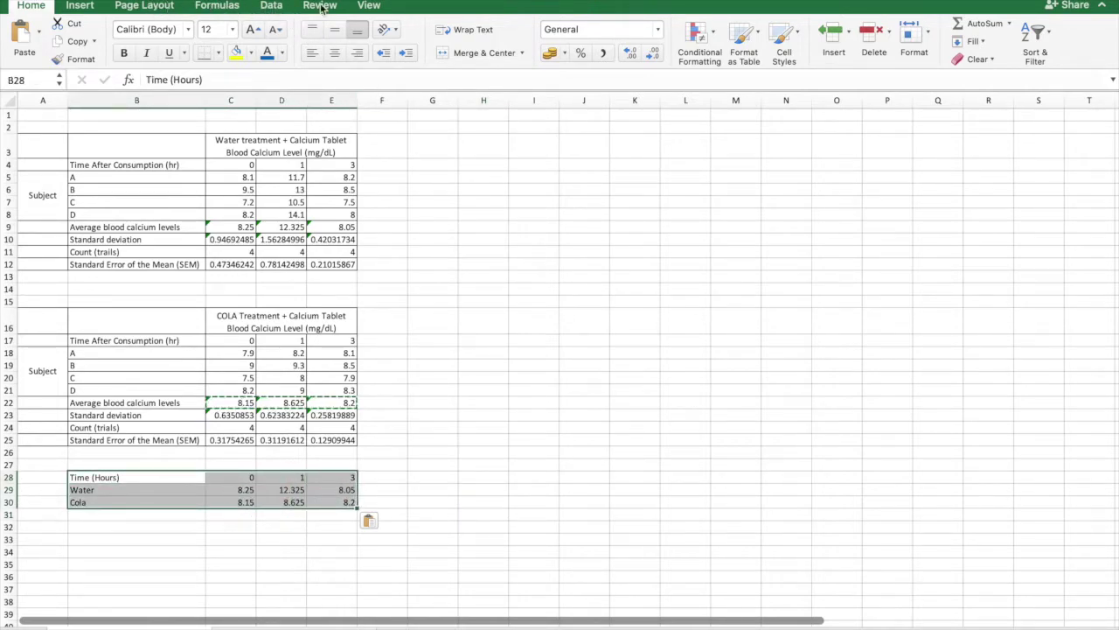
click(272, 7)
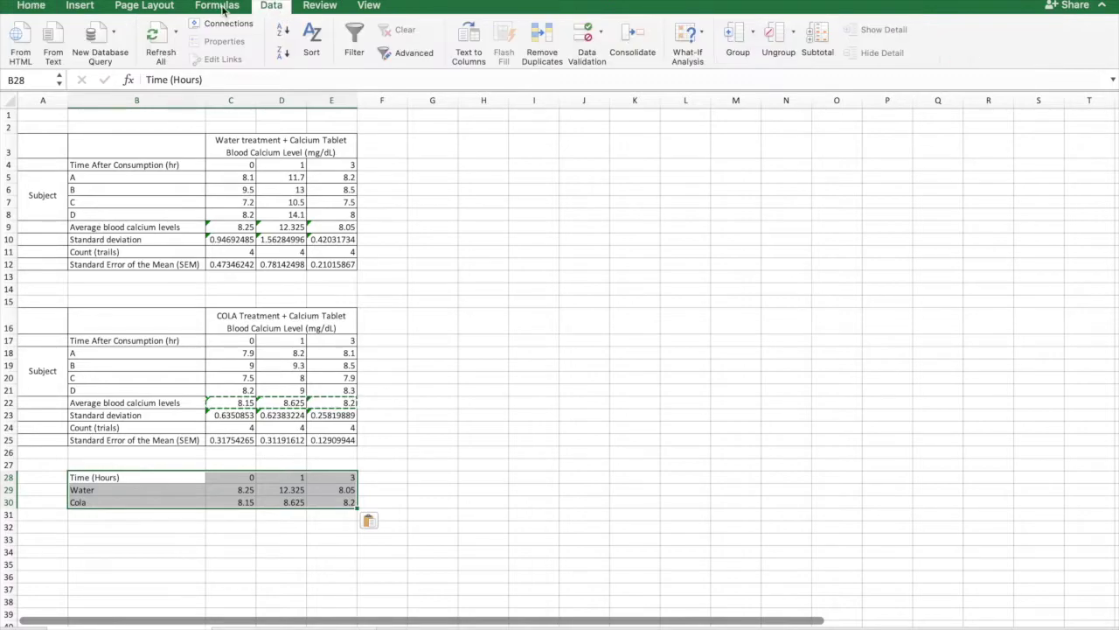
click(87, 6)
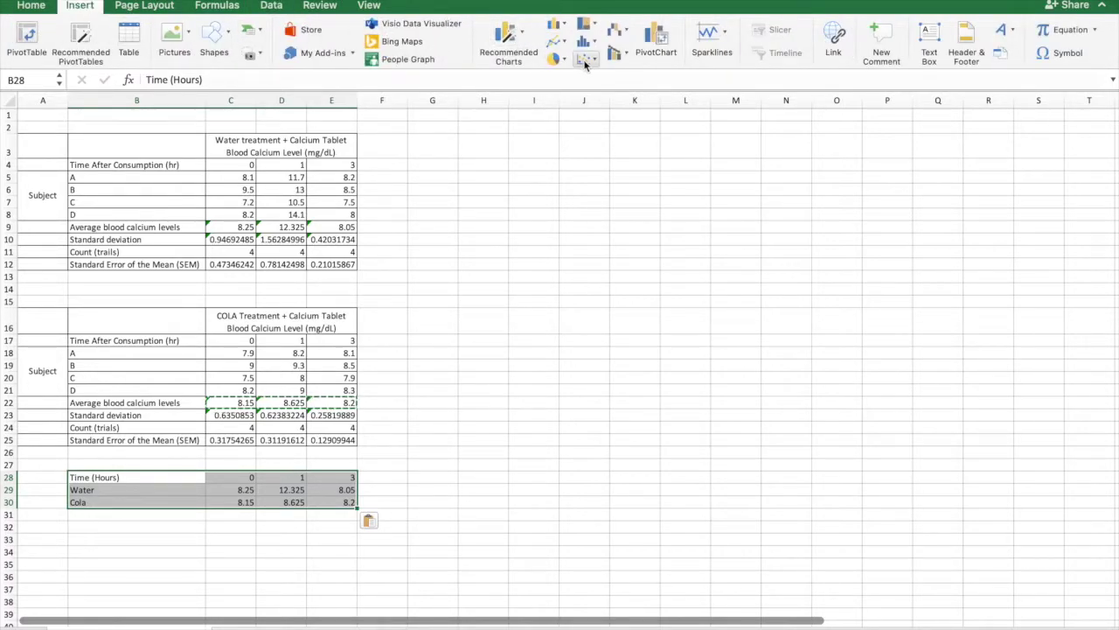
click(594, 59)
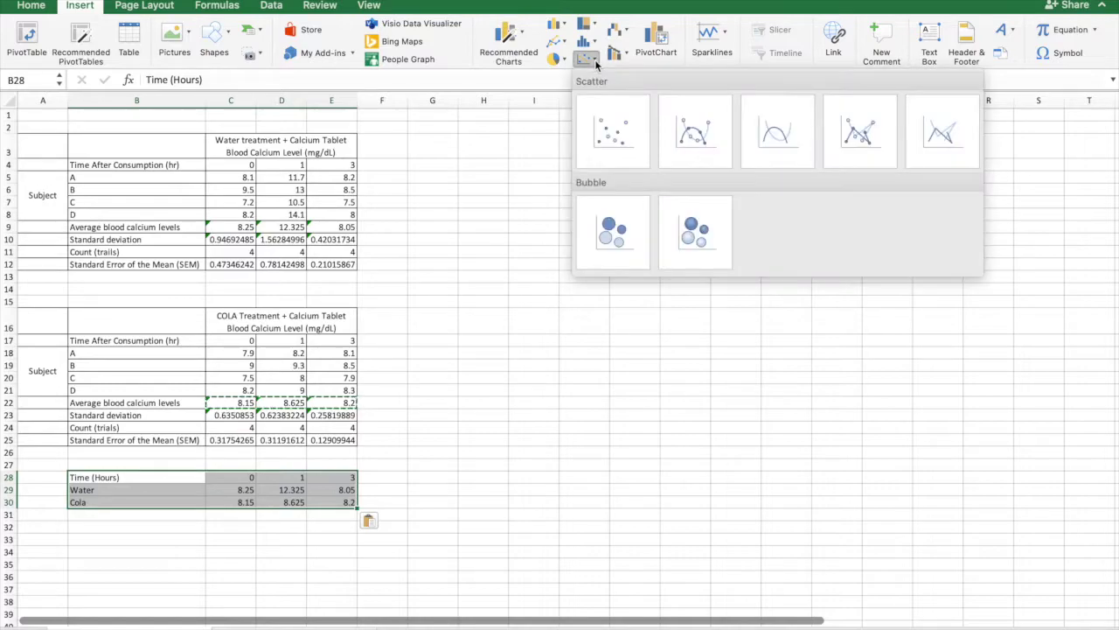
click(623, 150)
drag(638, 271, 635, 142)
drag(700, 300, 959, 483)
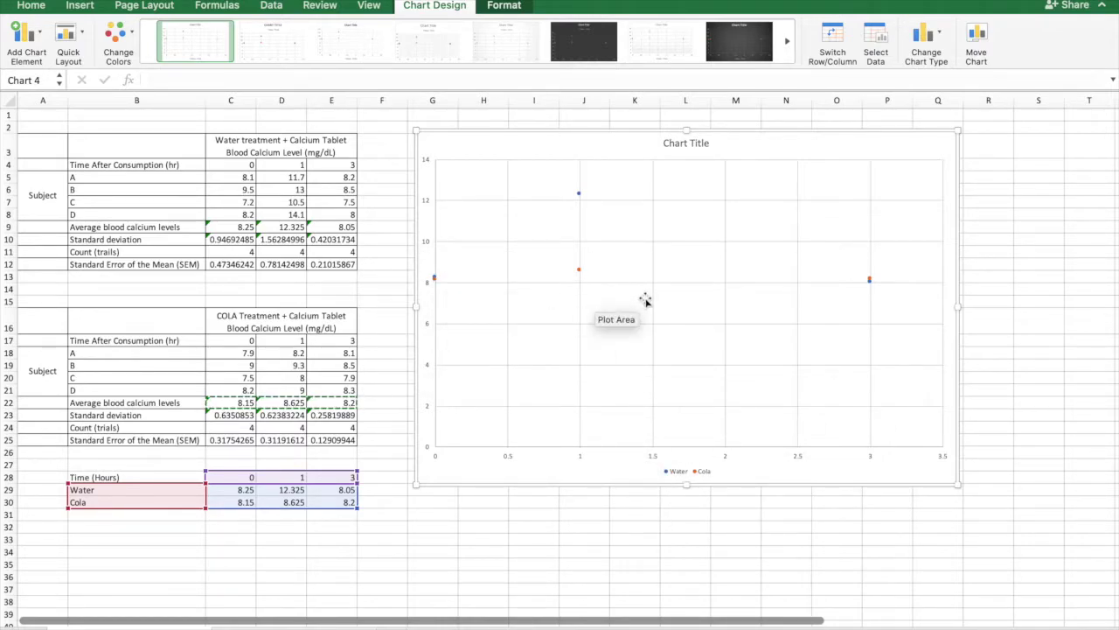
- Add error bars to the chart's Water series and open their detailed formatting options
mouse_move(578, 196)
click(578, 196)
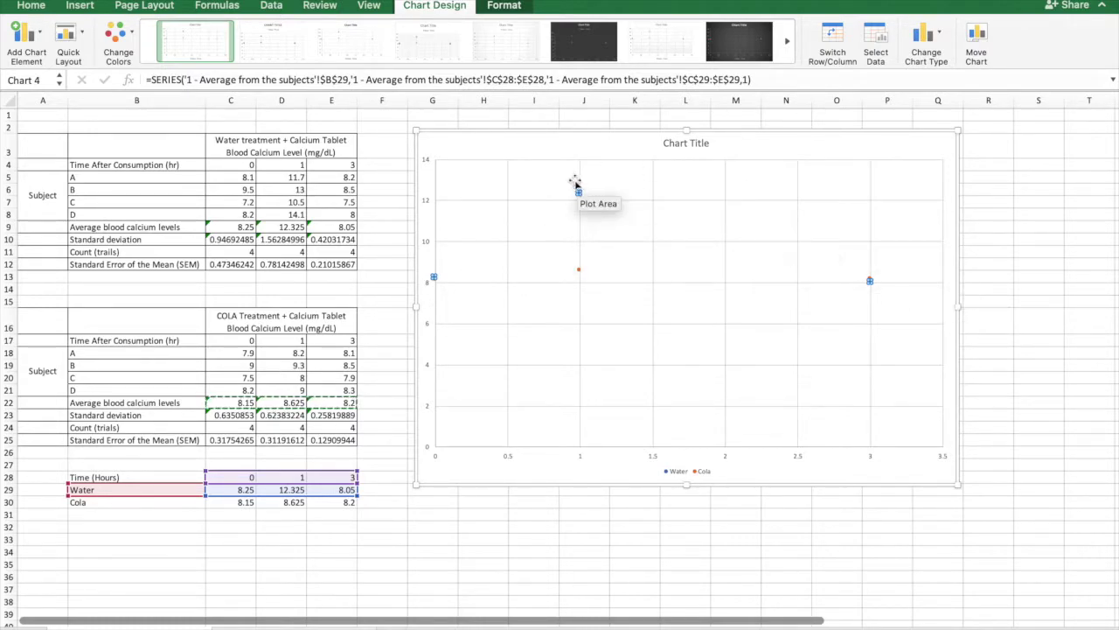
click(40, 35)
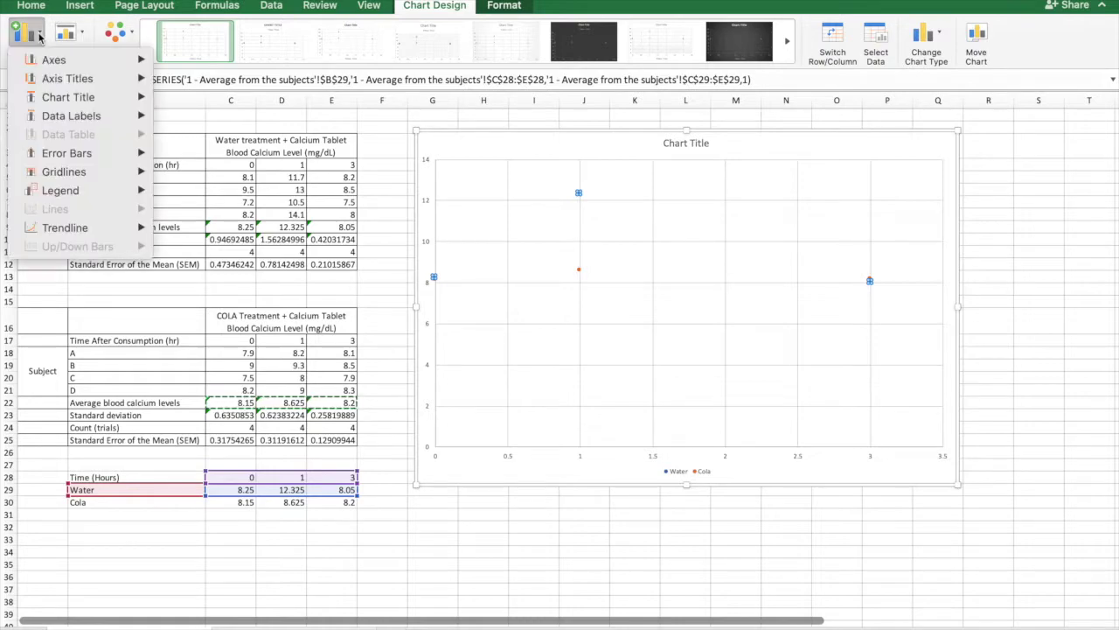
mouse_move(82, 154)
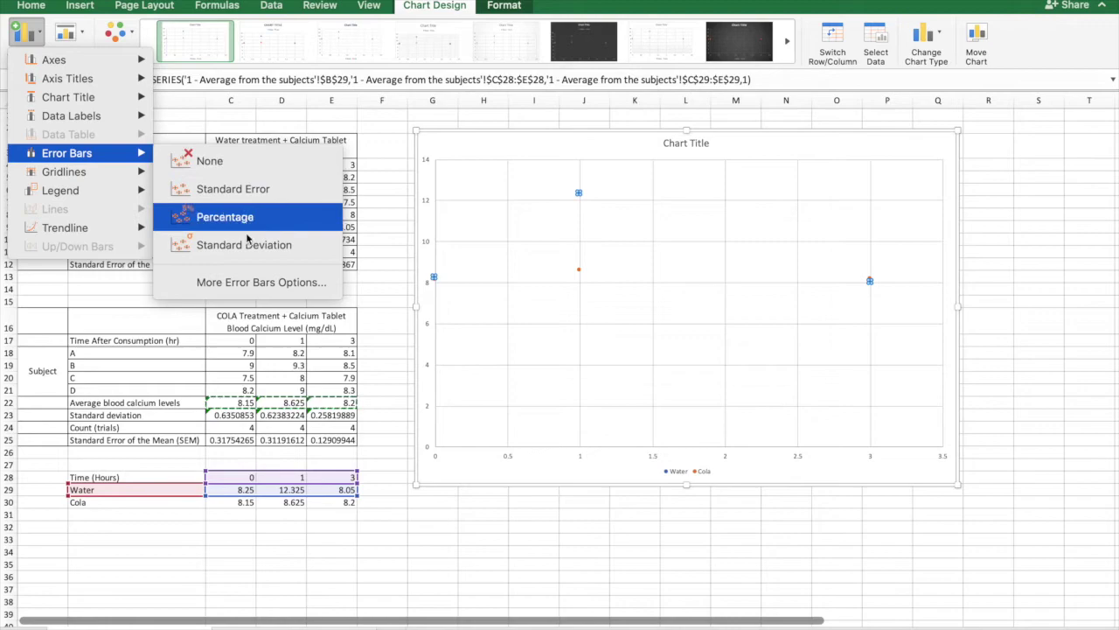
click(251, 280)
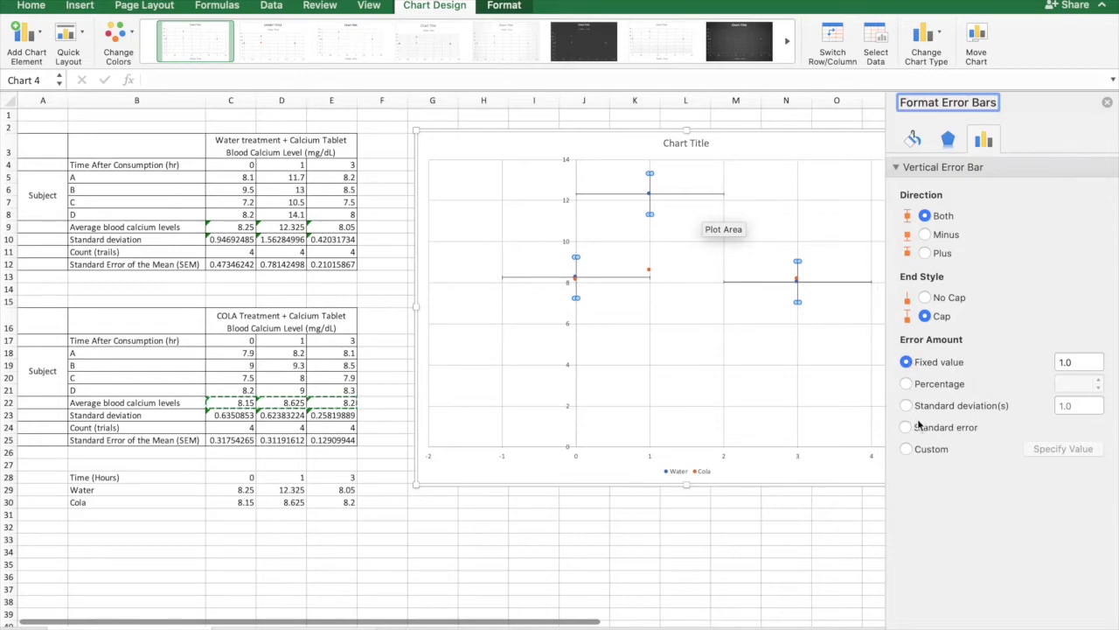
- Switch the Water series' vertical error bars to custom amounts and set the positive error value to the water SEM cells C12:E12
click(907, 450)
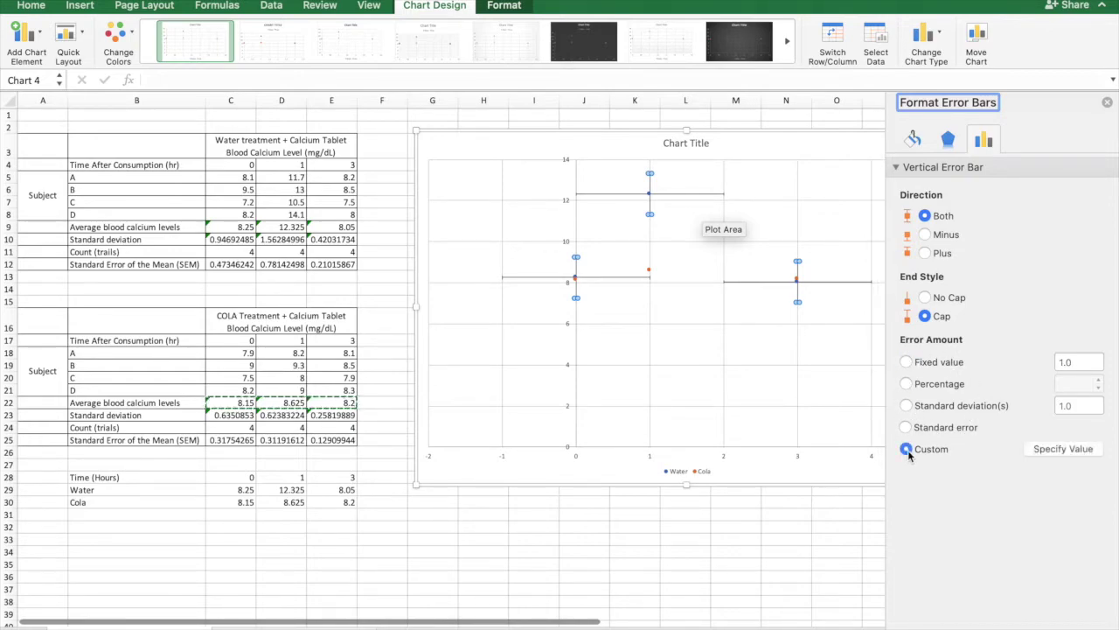
click(1078, 454)
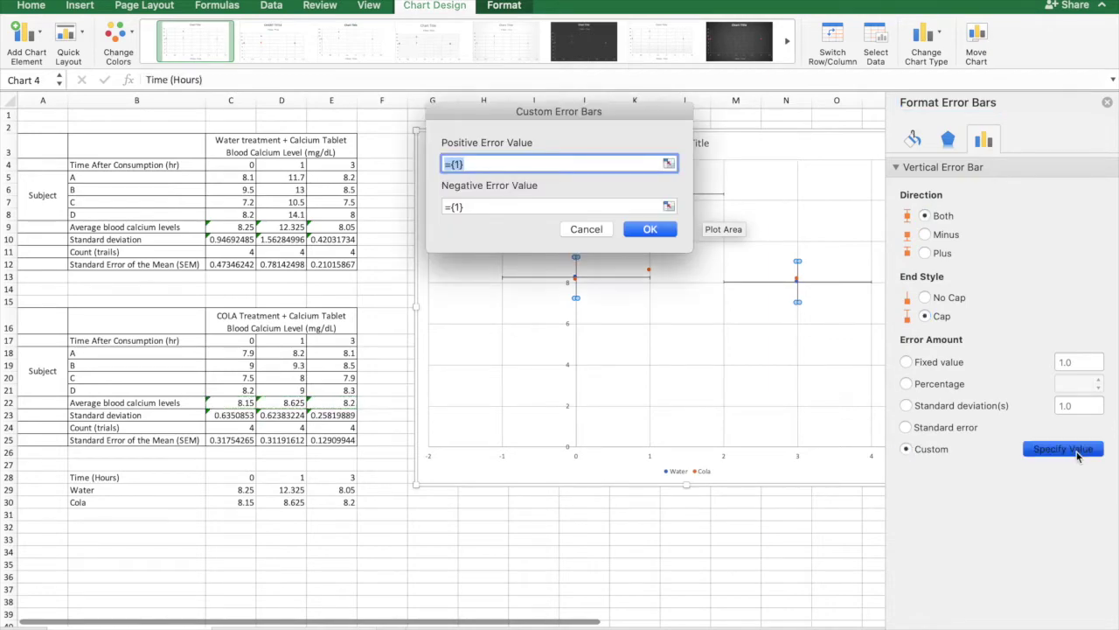
drag(577, 114, 483, 425)
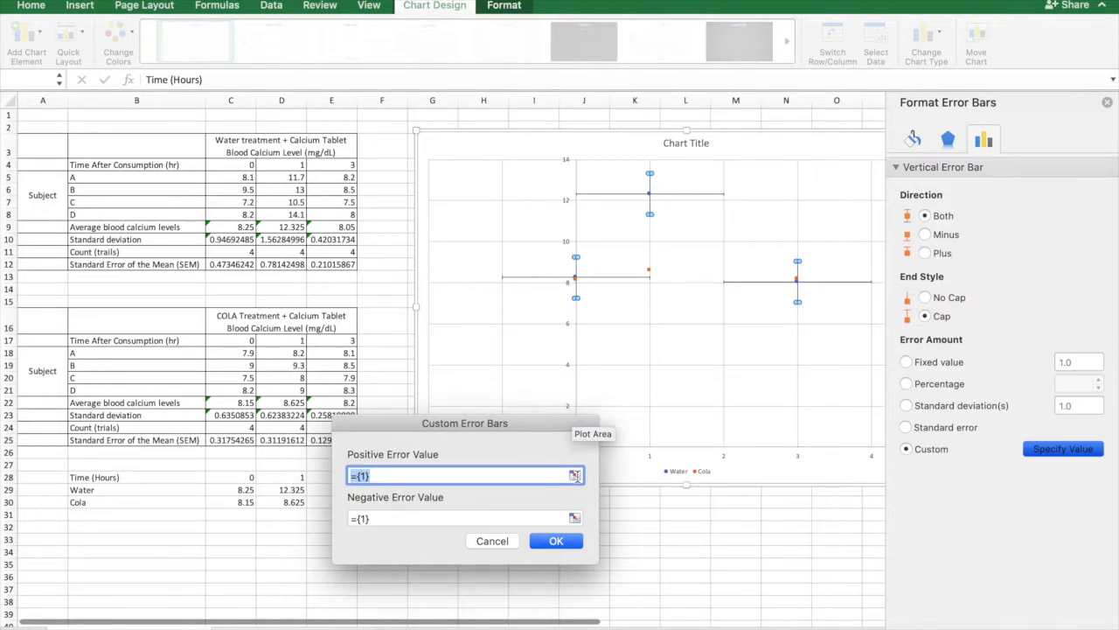
drag(522, 423, 507, 455)
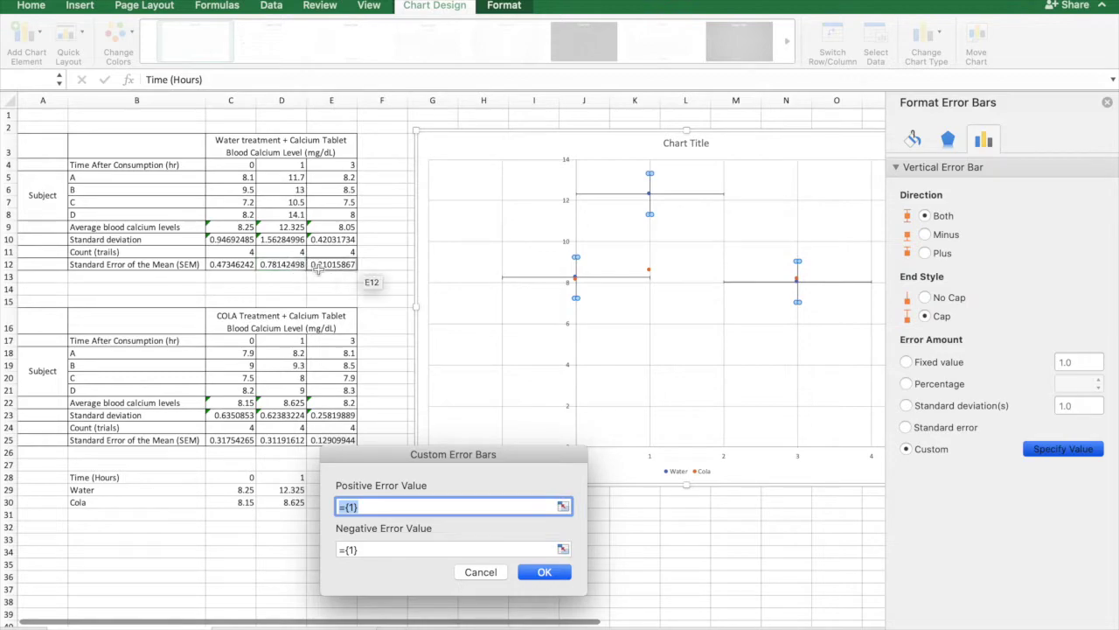
click(563, 506)
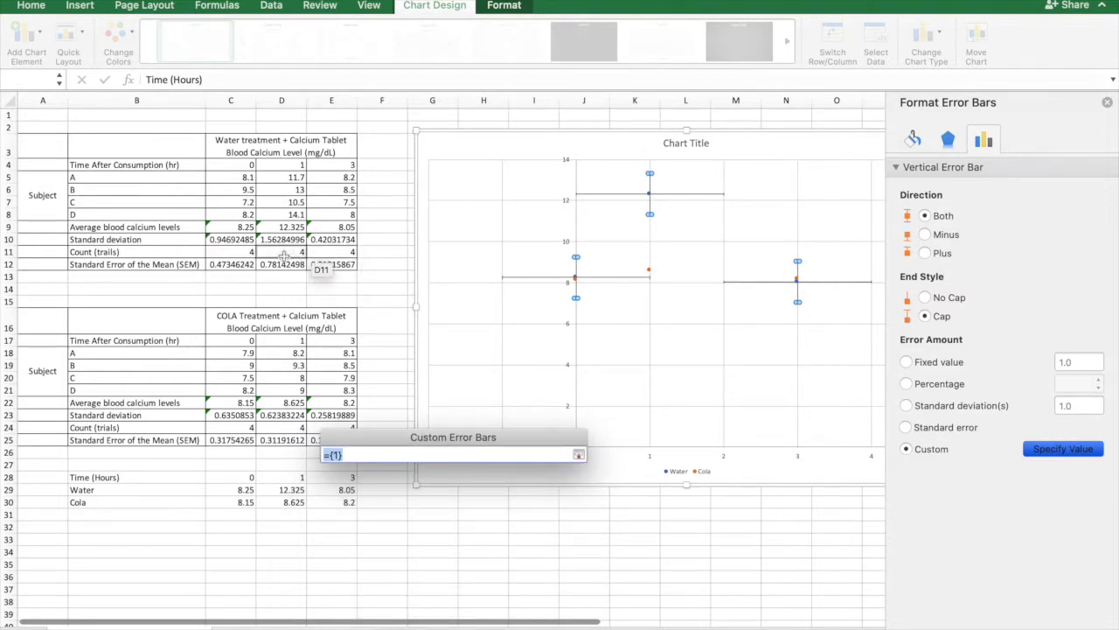
drag(231, 266, 346, 269)
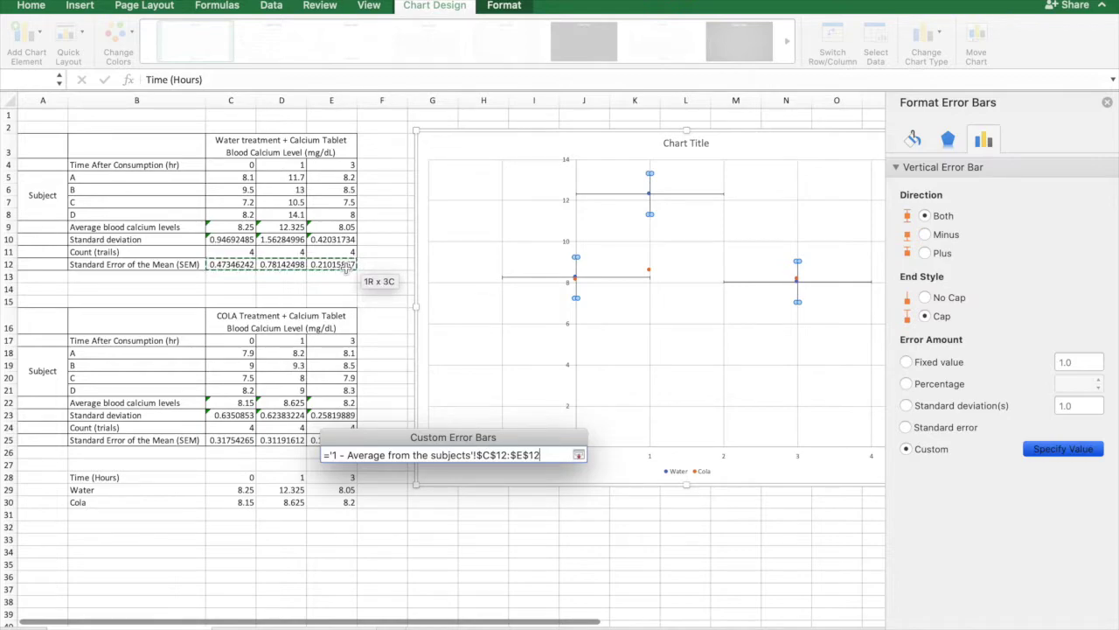
click(579, 454)
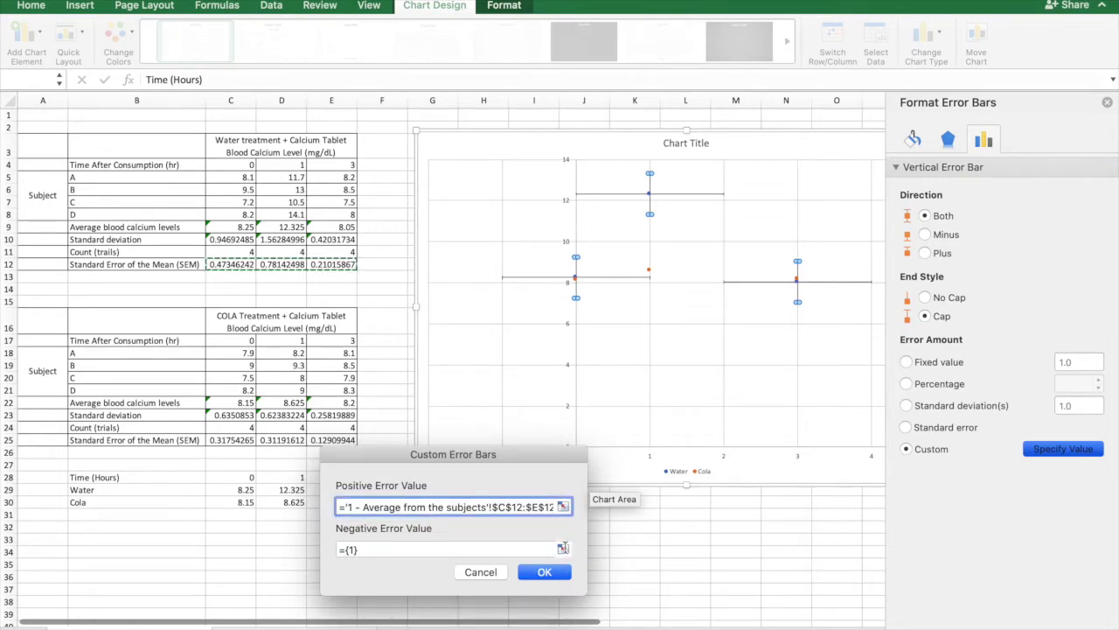
- Set the Water error bars' negative error value to C12:E12, and delete the series' horizontal error bars from the chart
click(563, 548)
drag(232, 259, 322, 264)
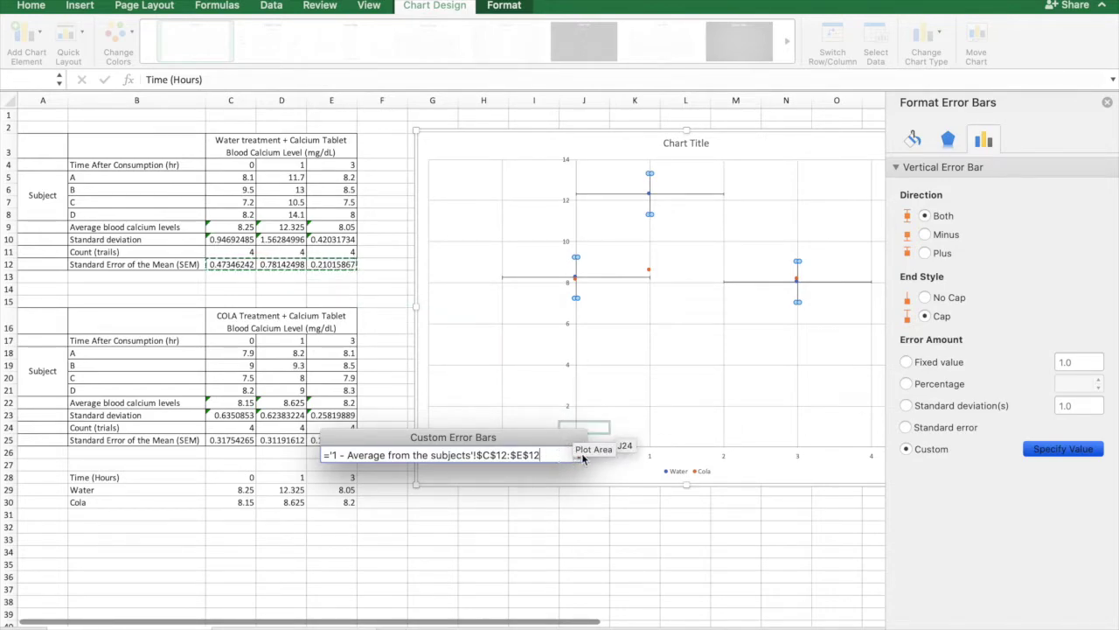
click(581, 456)
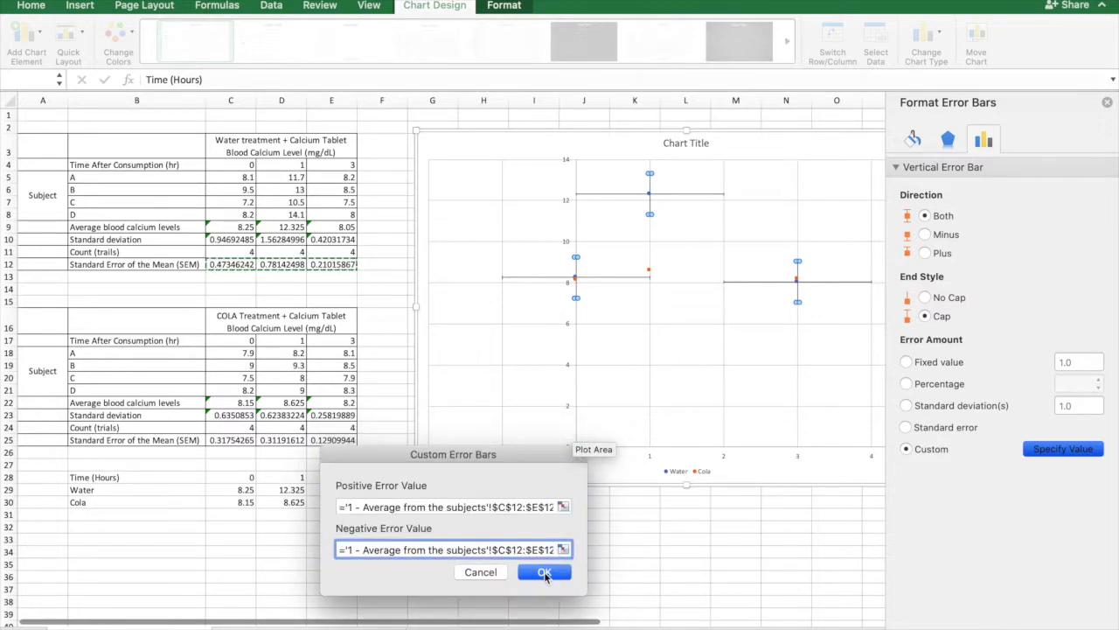
click(545, 573)
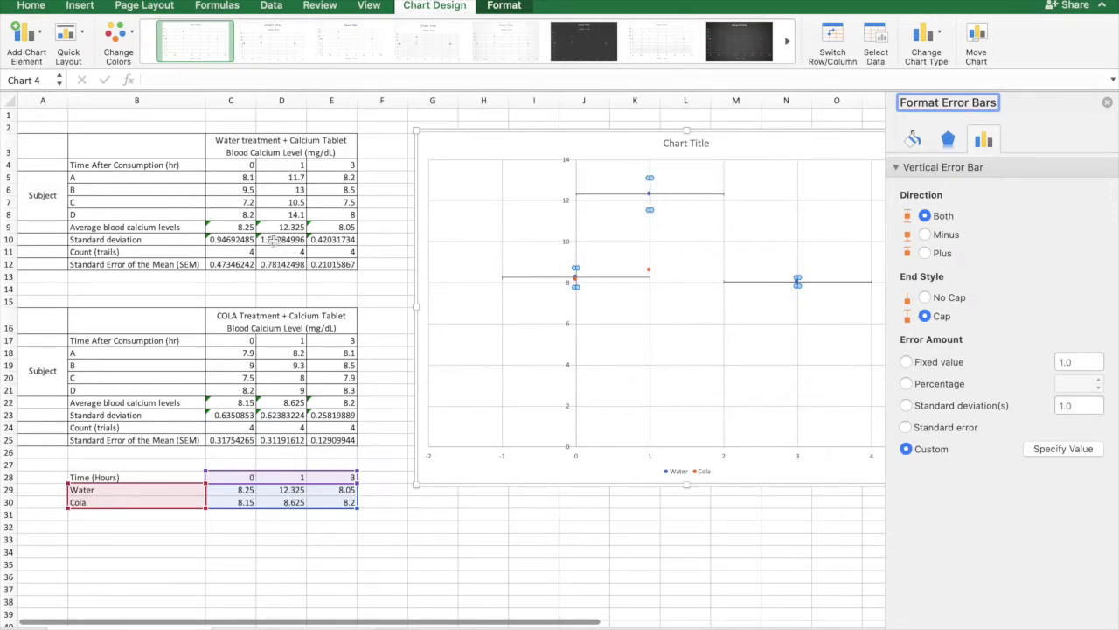
click(712, 199)
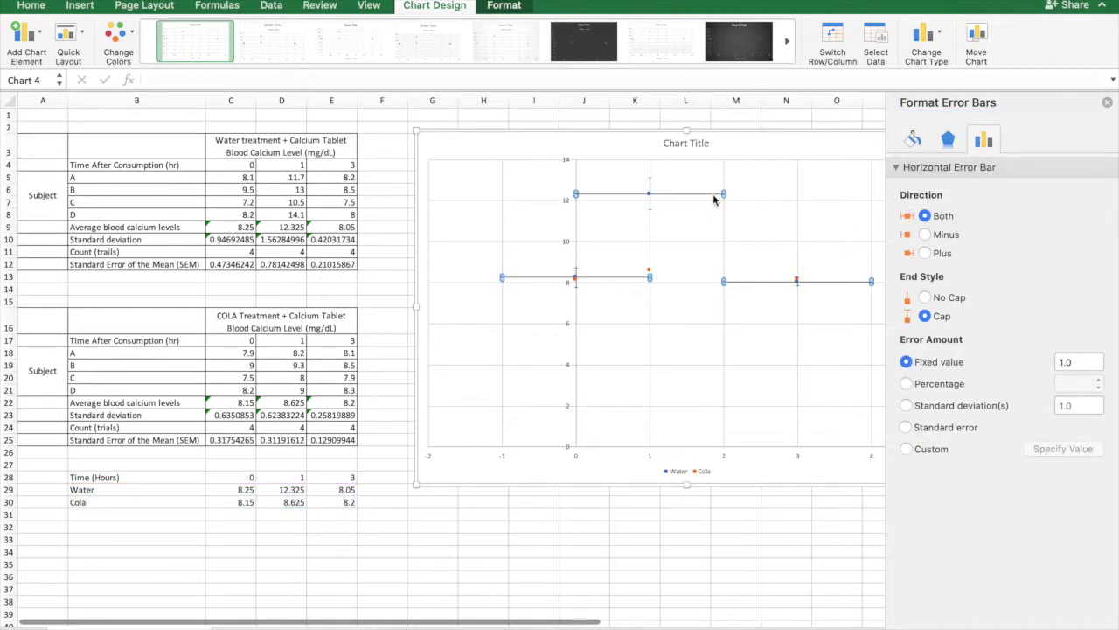
key(Delete)
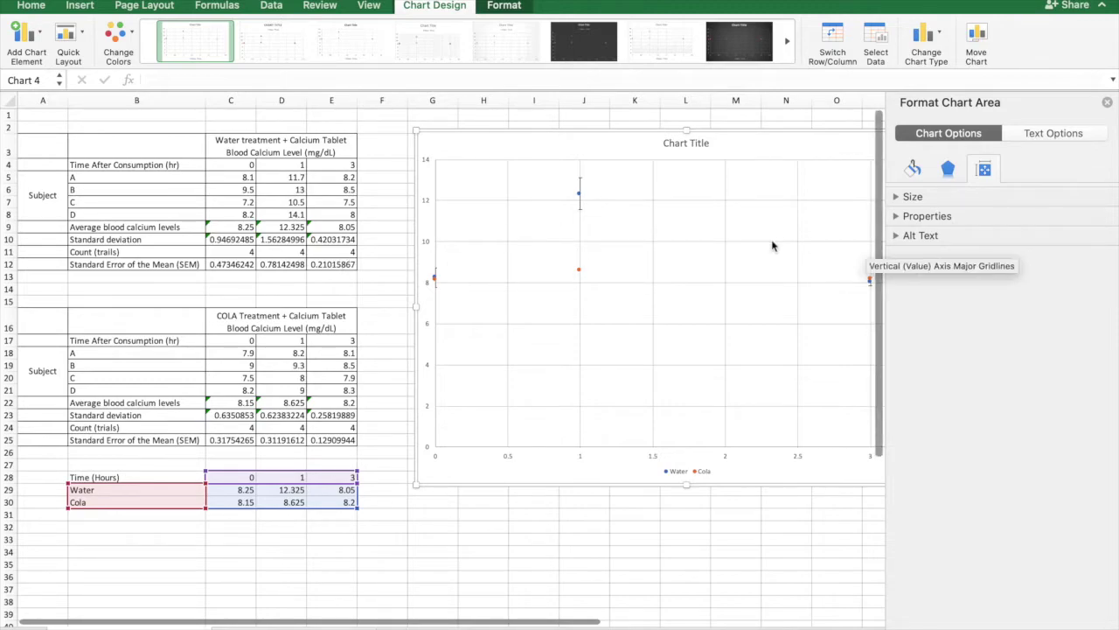
- Add error bars to the chart's Cola series and open their detailed formatting options
click(579, 273)
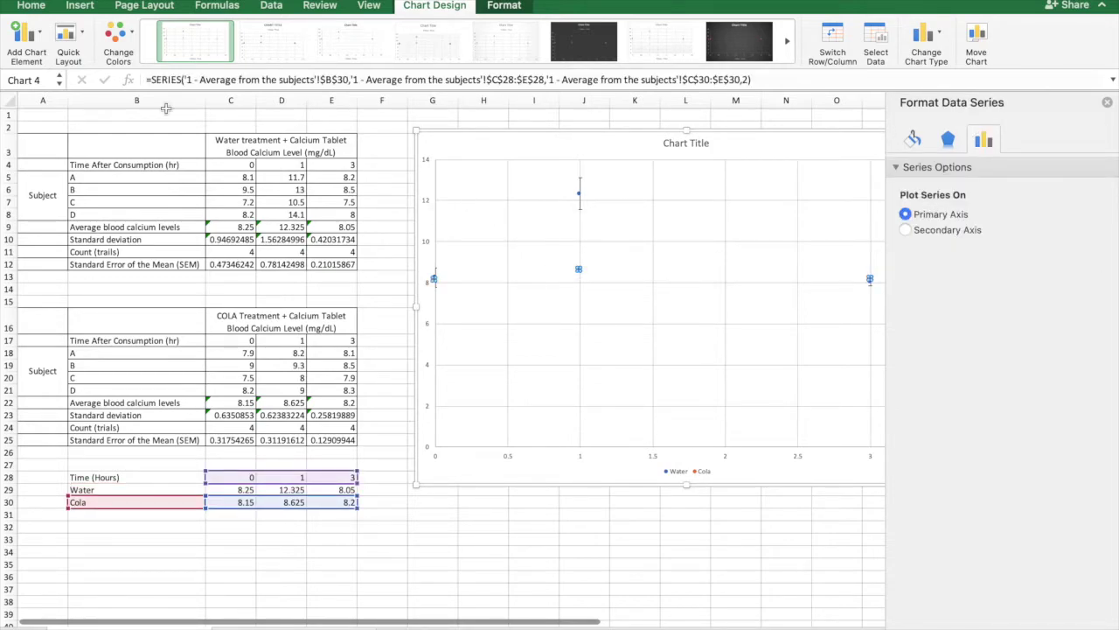
click(38, 36)
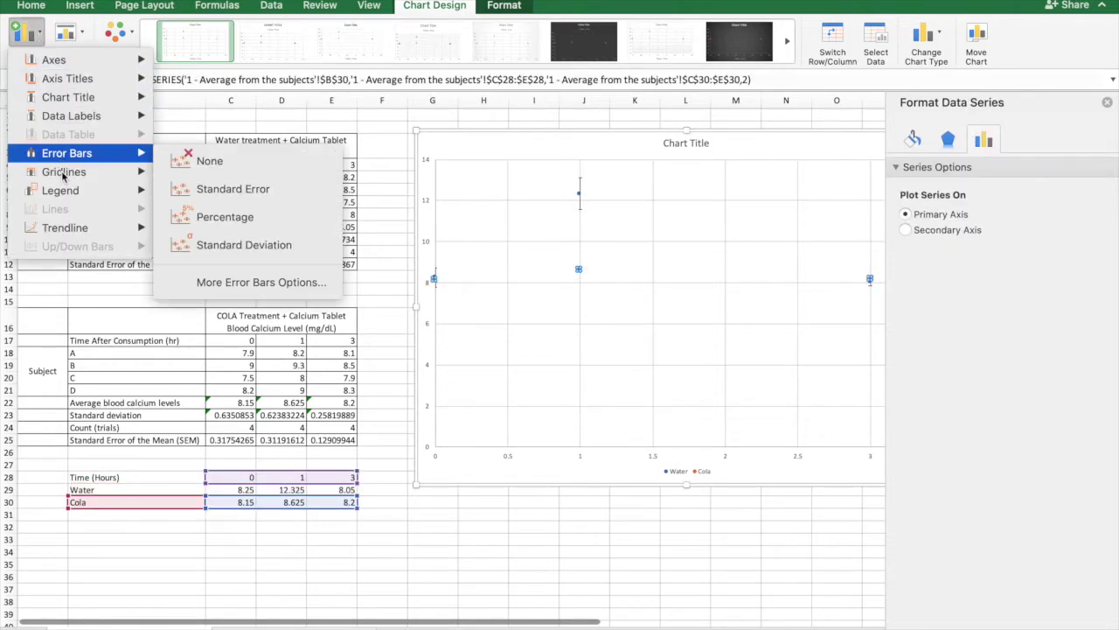
click(261, 283)
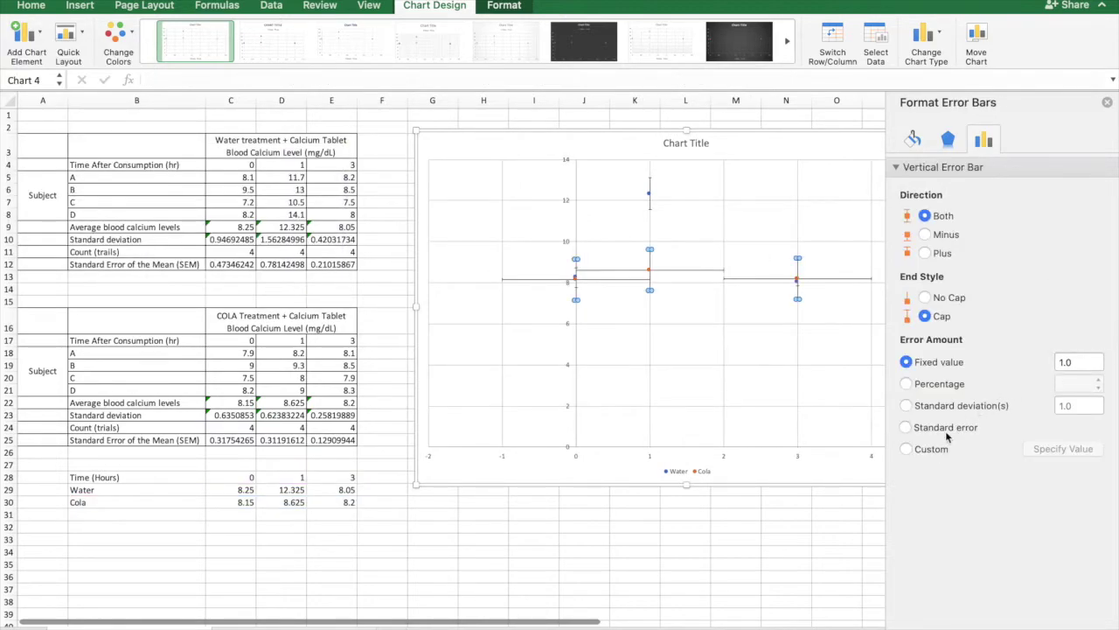
- Switch the Cola series' vertical error bars to custom amounts and set the positive error value to the cola SEM cells C25:E25
click(907, 450)
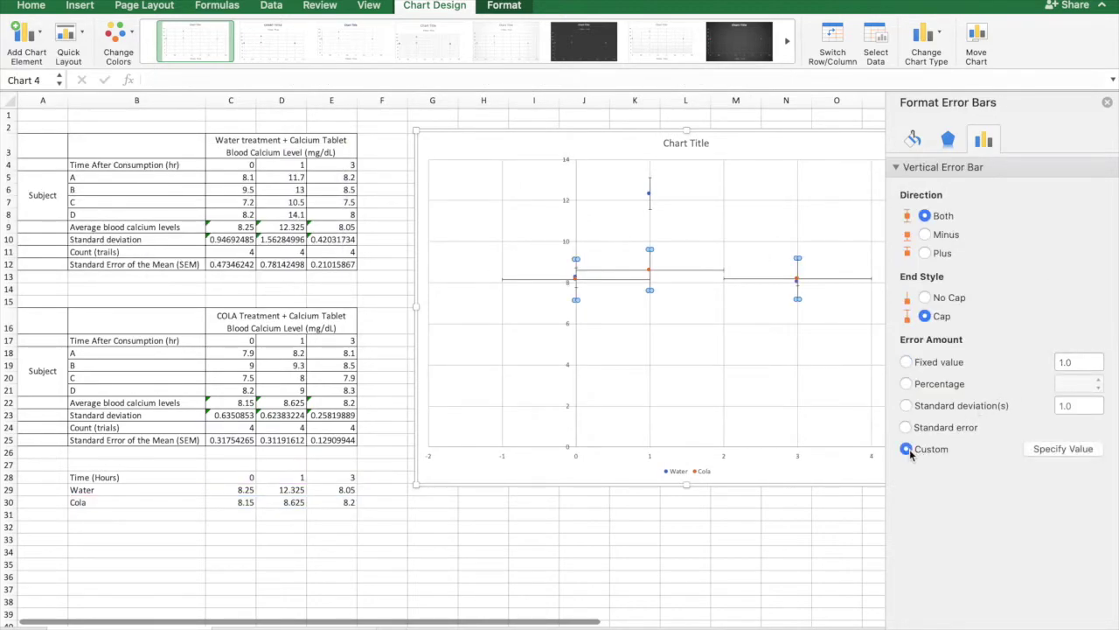
click(1061, 451)
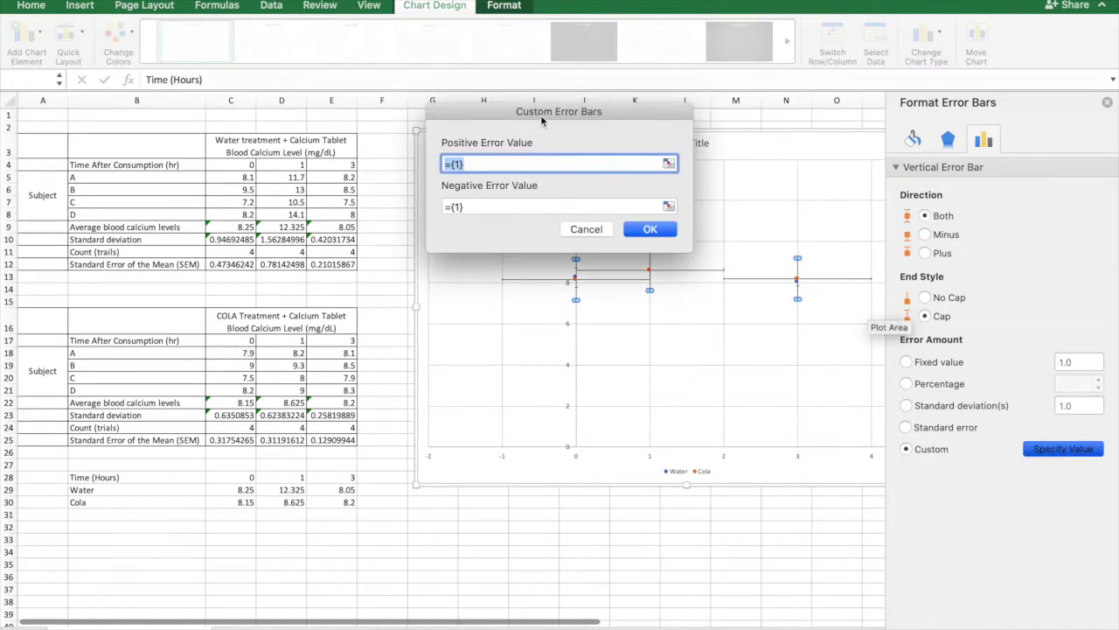
drag(542, 112, 204, 471)
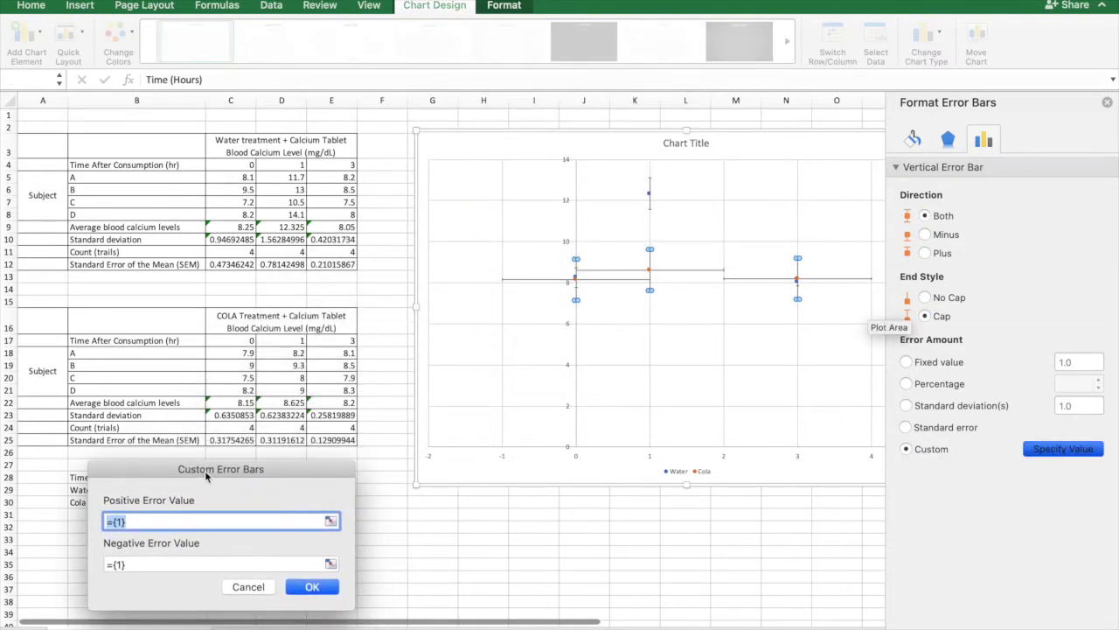
click(330, 520)
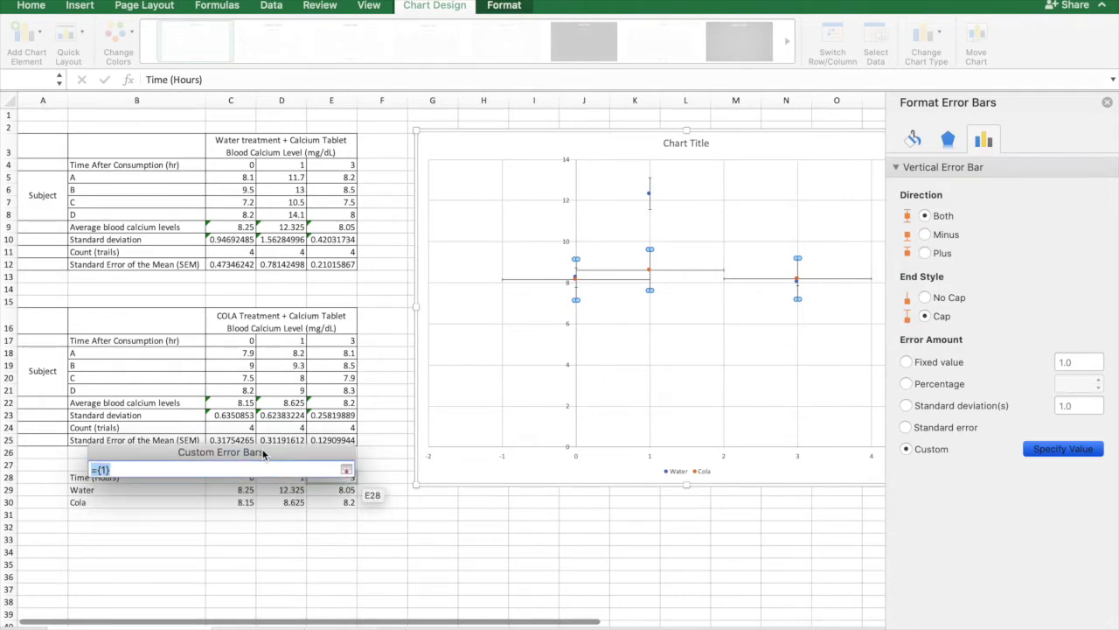
drag(263, 453, 262, 483)
drag(230, 440, 337, 439)
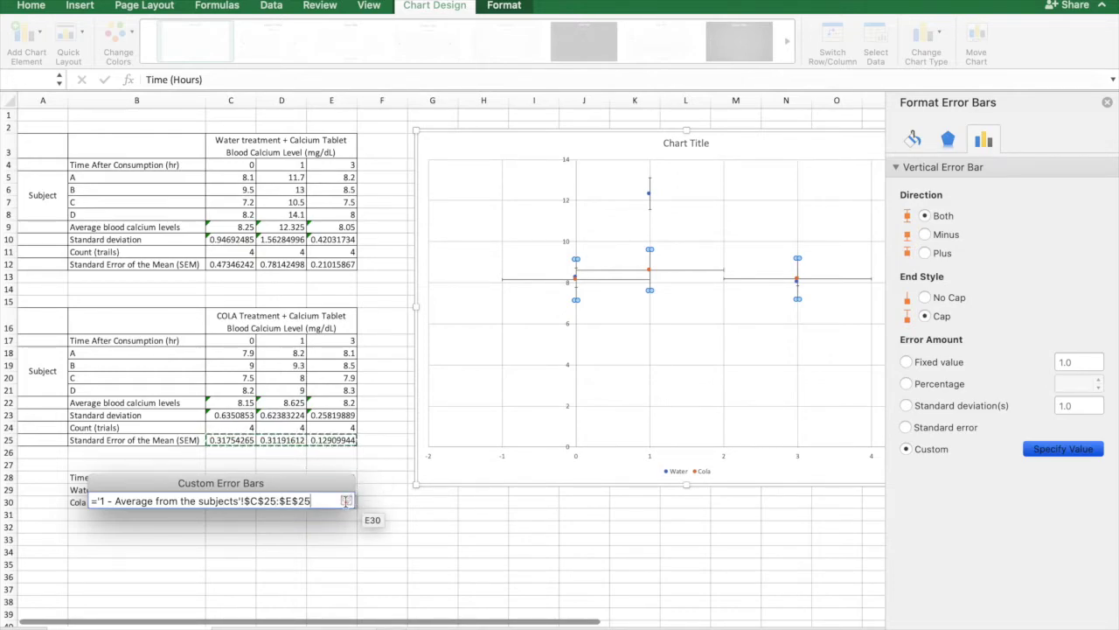
click(347, 500)
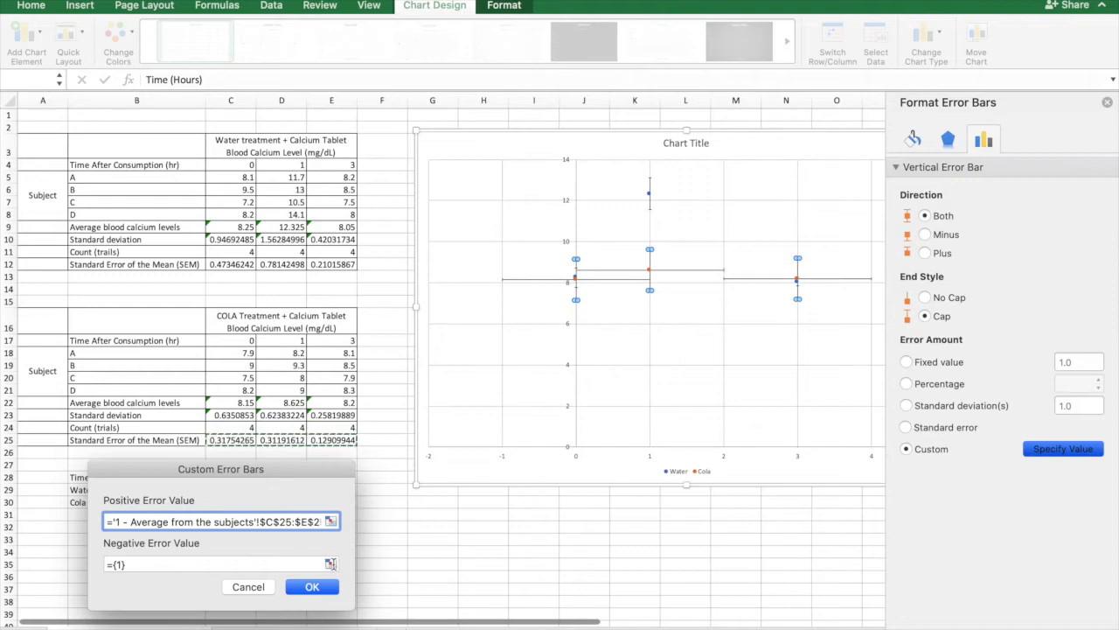
- Set the Cola error bars' negative error value to C25:E25, and delete the series' horizontal error bars, closing the formatting options
click(330, 564)
click(231, 440)
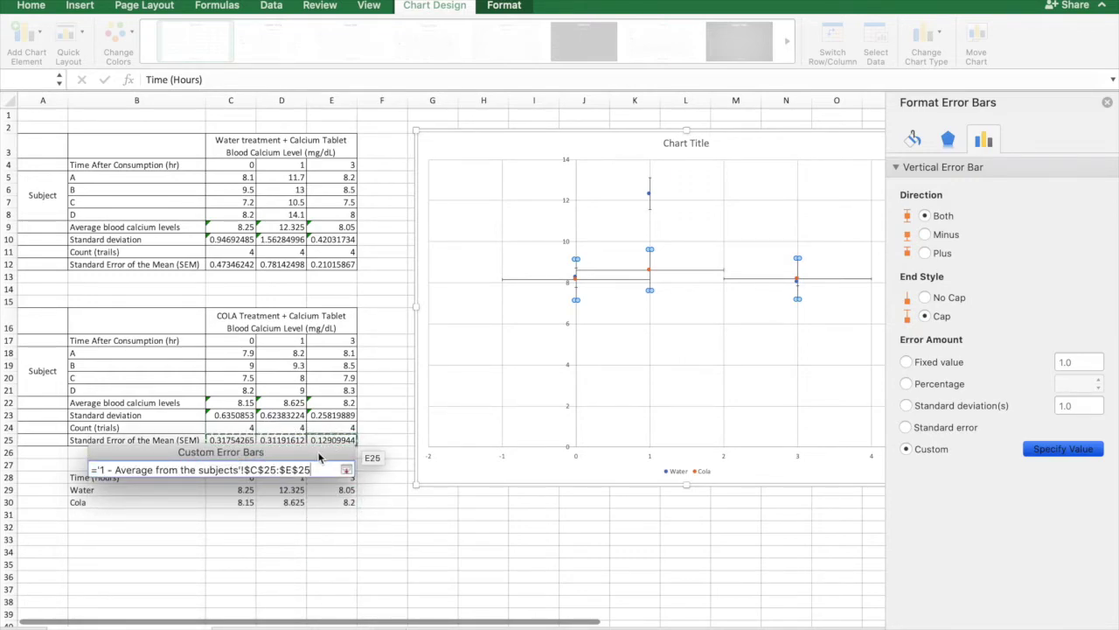
drag(319, 457, 320, 481)
click(347, 496)
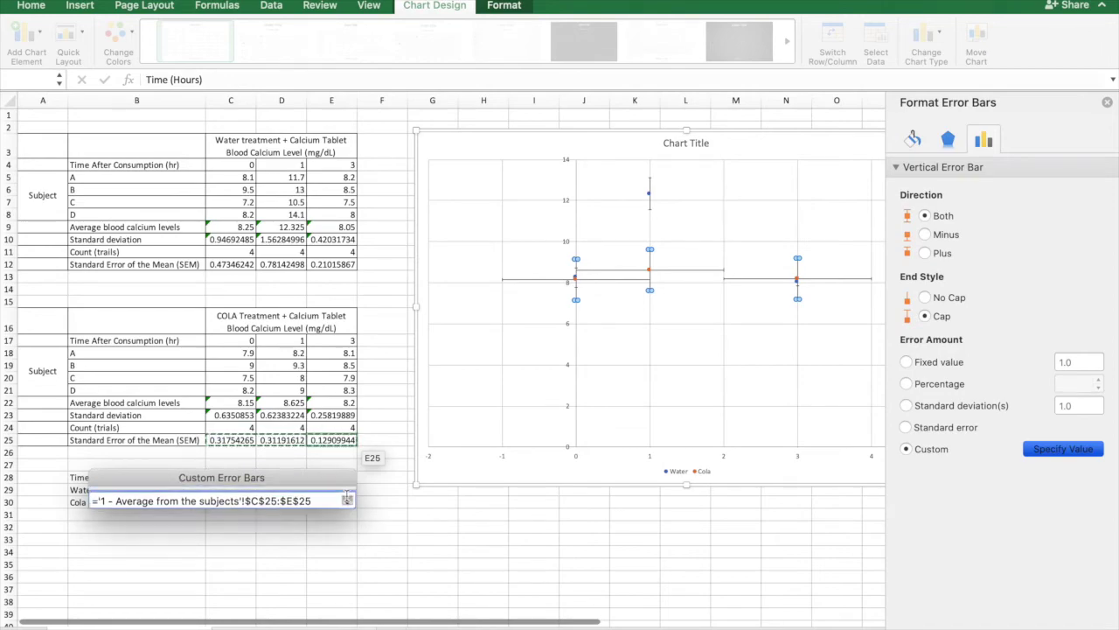
click(312, 587)
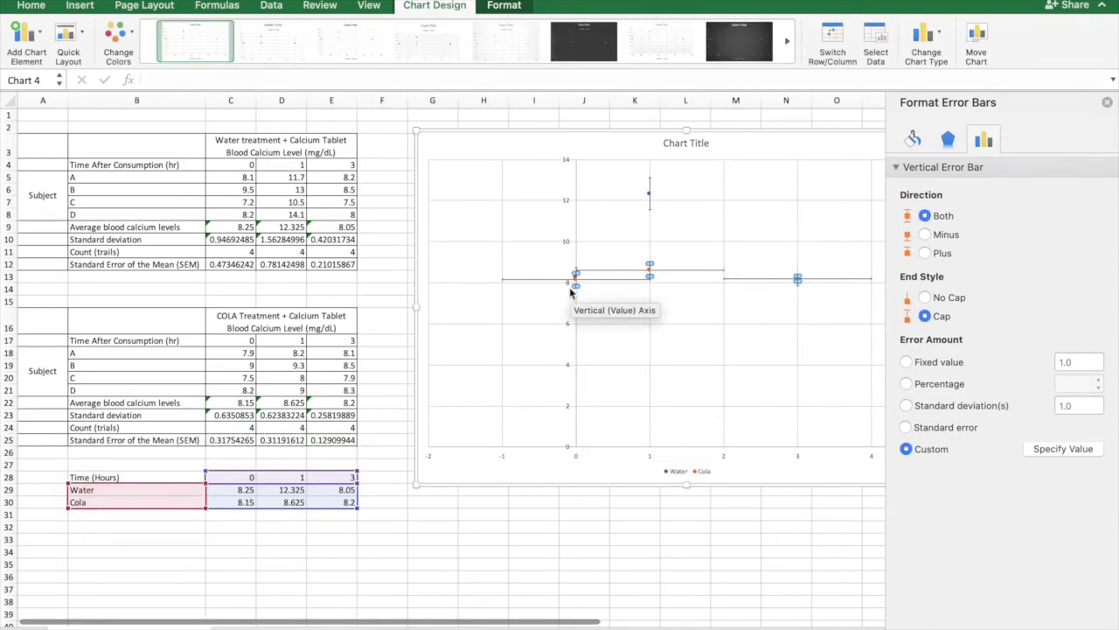
click(689, 276)
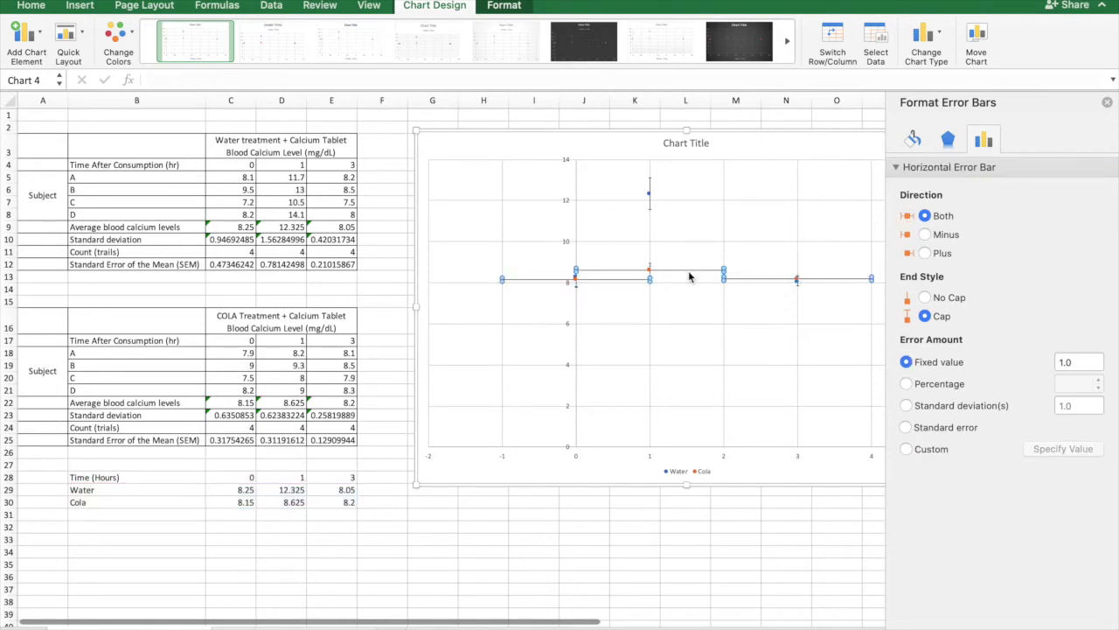
key(Delete)
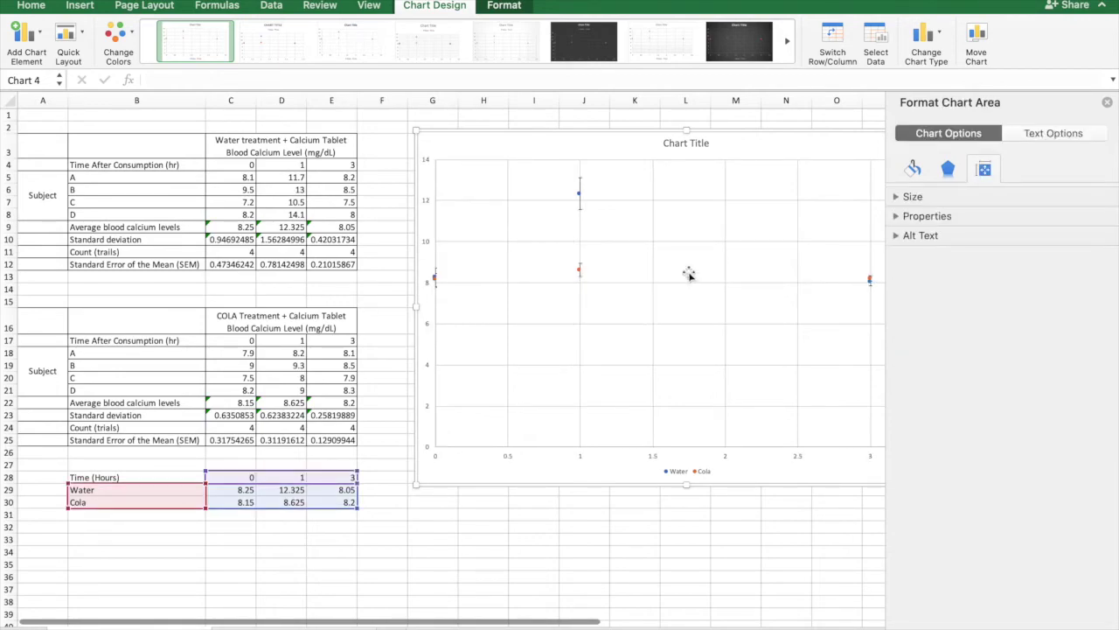
click(1107, 103)
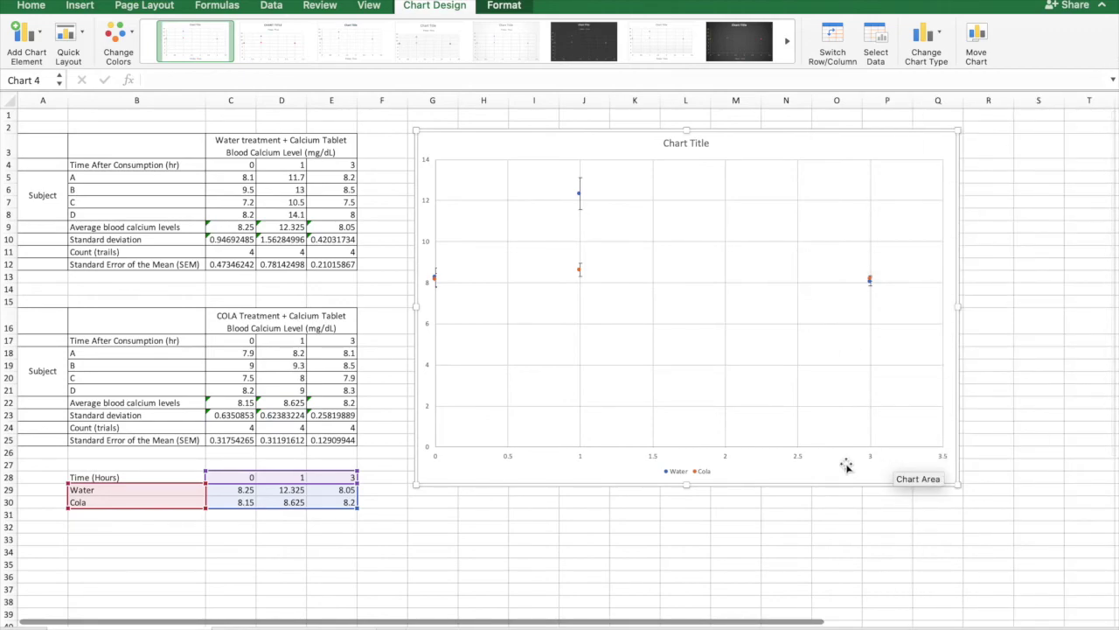
scroll(845, 463, up, 5)
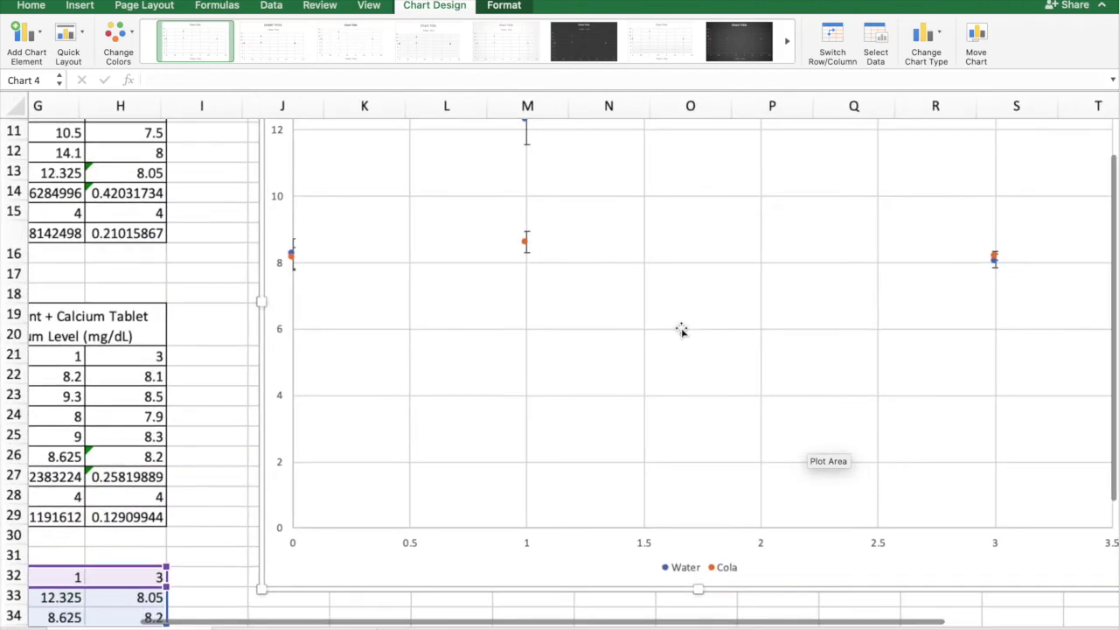
scroll(682, 329, right, 1)
scroll(423, 301, left, 4)
scroll(423, 301, up, 2)
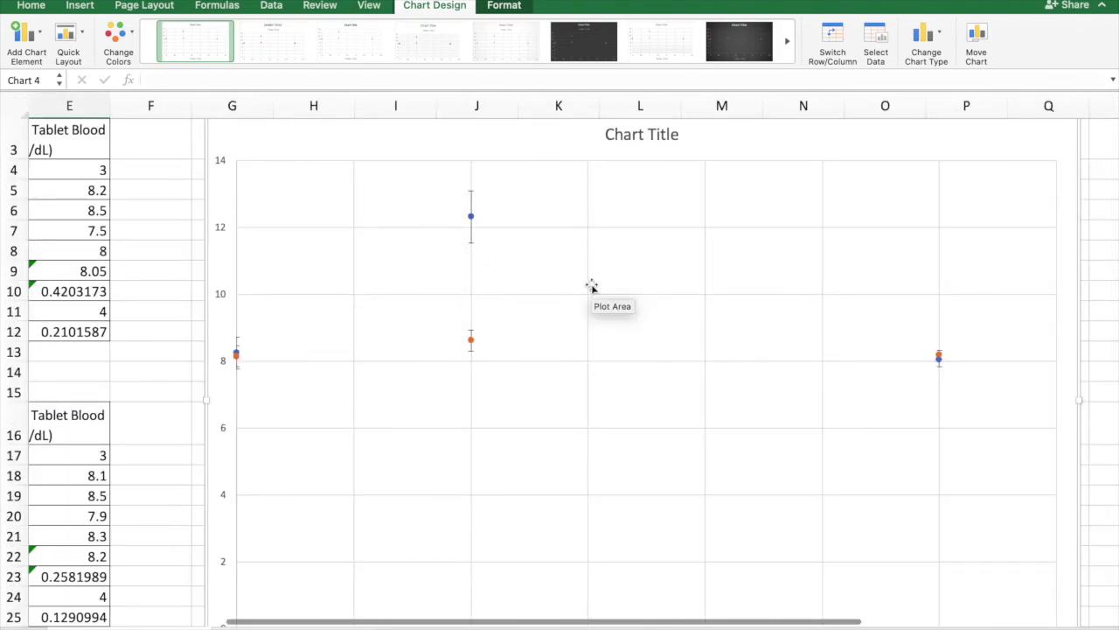
scroll(592, 287, down, 5)
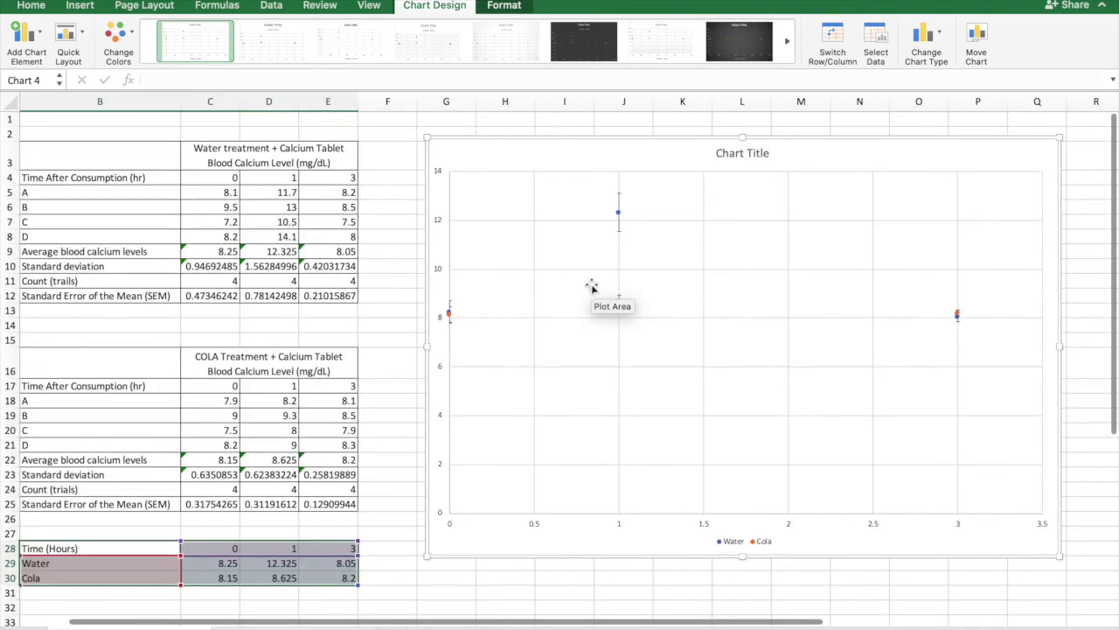